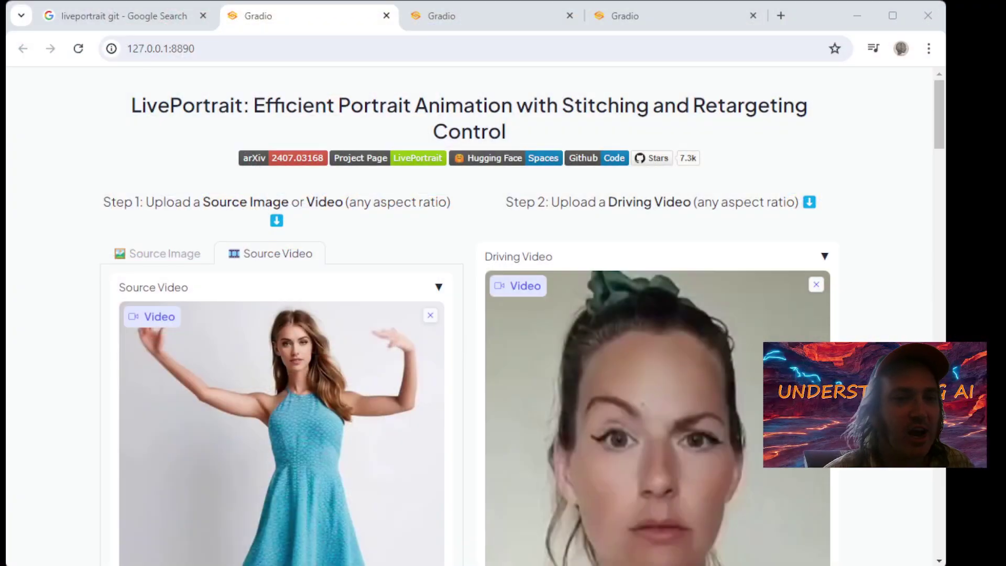
Play the dress source video, then replay it from the start
scroll(471, 314, down, 2)
scroll(472, 314, down, 4)
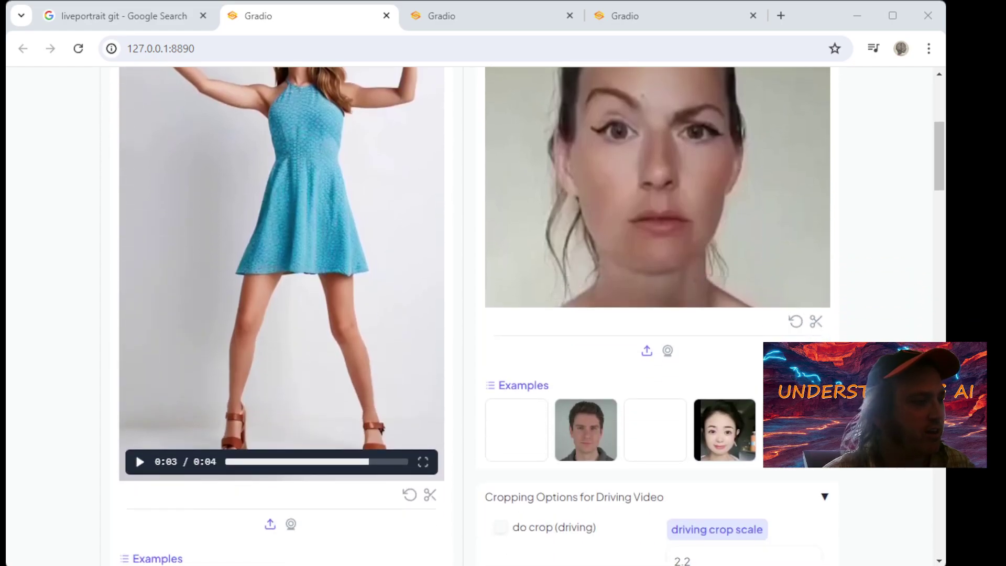
click(137, 457)
scroll(177, 445, up, 4)
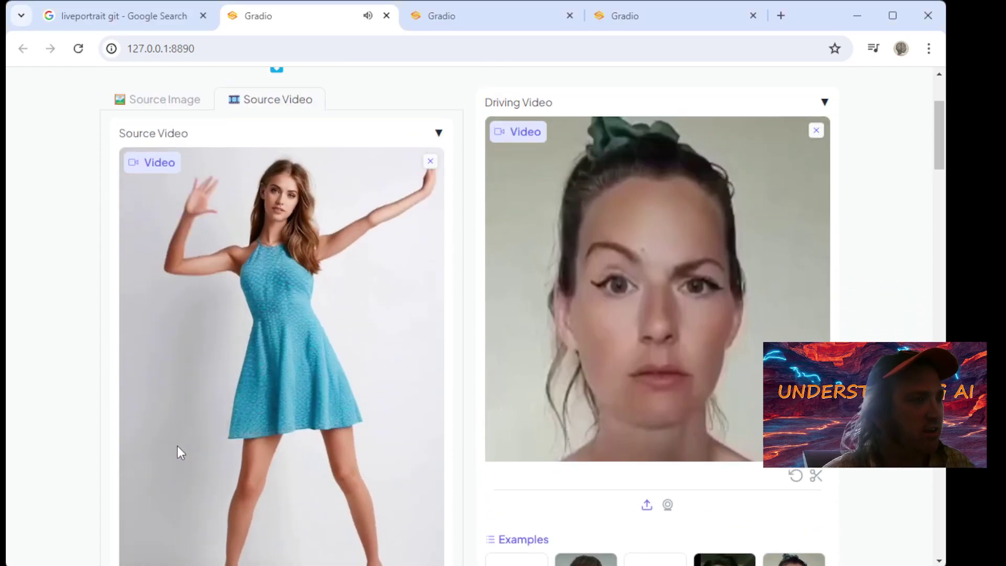
scroll(178, 446, down, 2)
scroll(177, 448, down, 2)
click(139, 462)
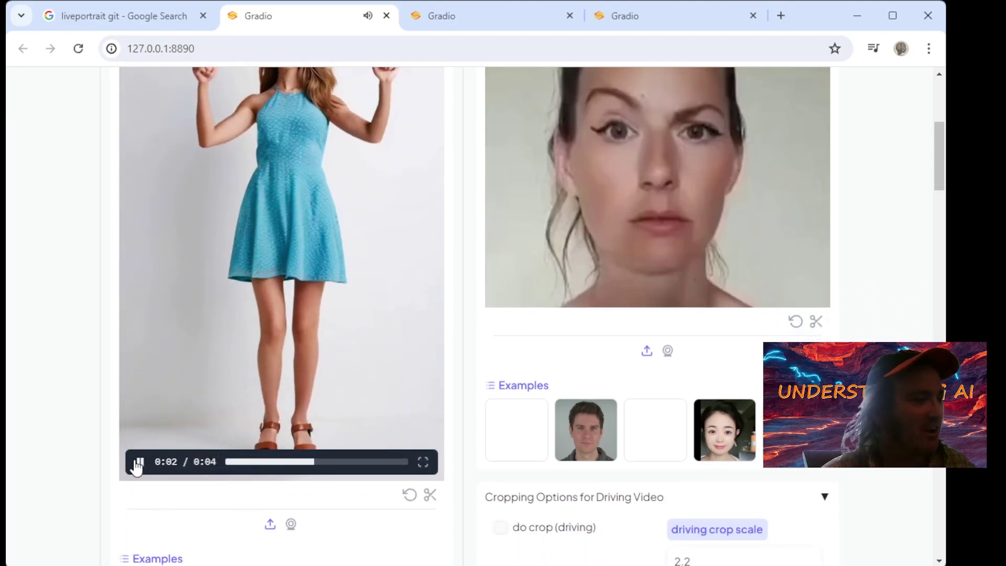
scroll(519, 362, up, 1)
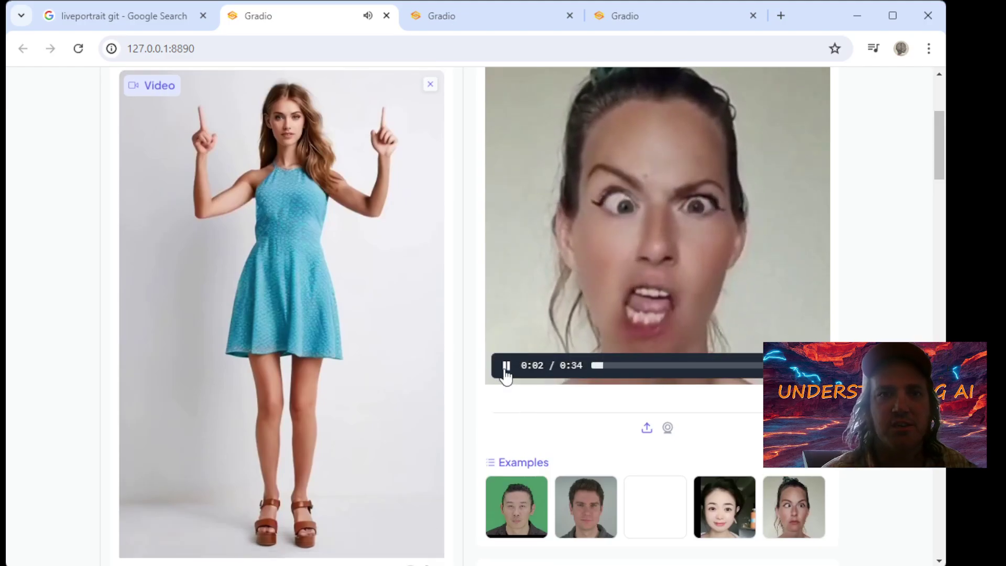
Pause the driving face video and replay the finished animated result
click(505, 367)
scroll(473, 351, down, 20)
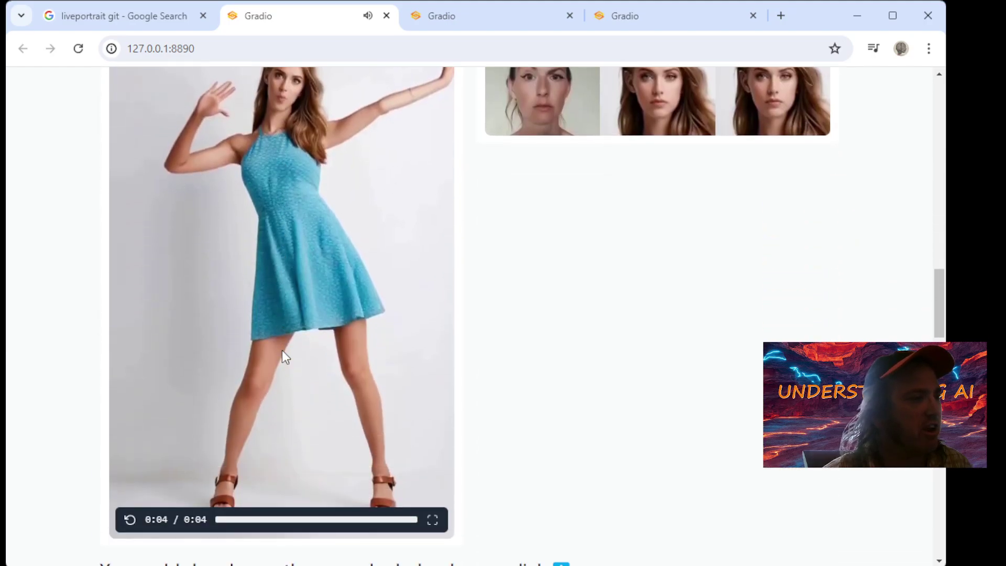
click(130, 520)
scroll(137, 516, up, 1)
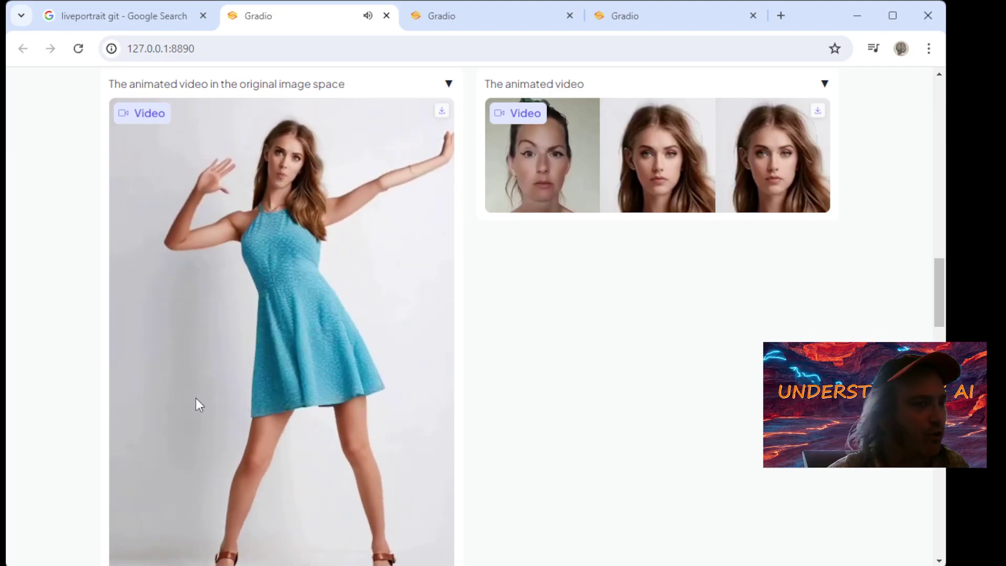
scroll(195, 364, down, 4)
scroll(367, 403, up, 2)
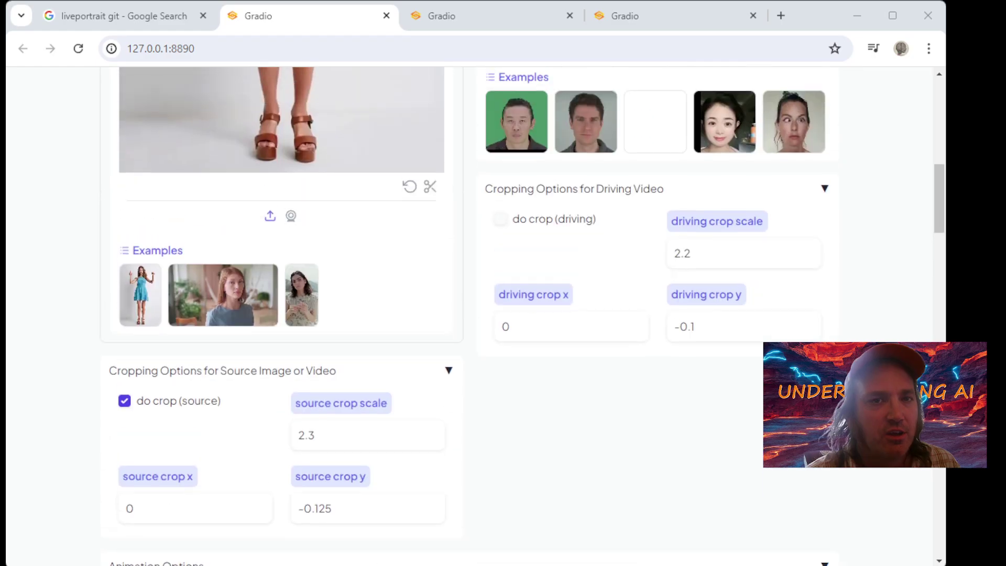
scroll(471, 314, up, 10)
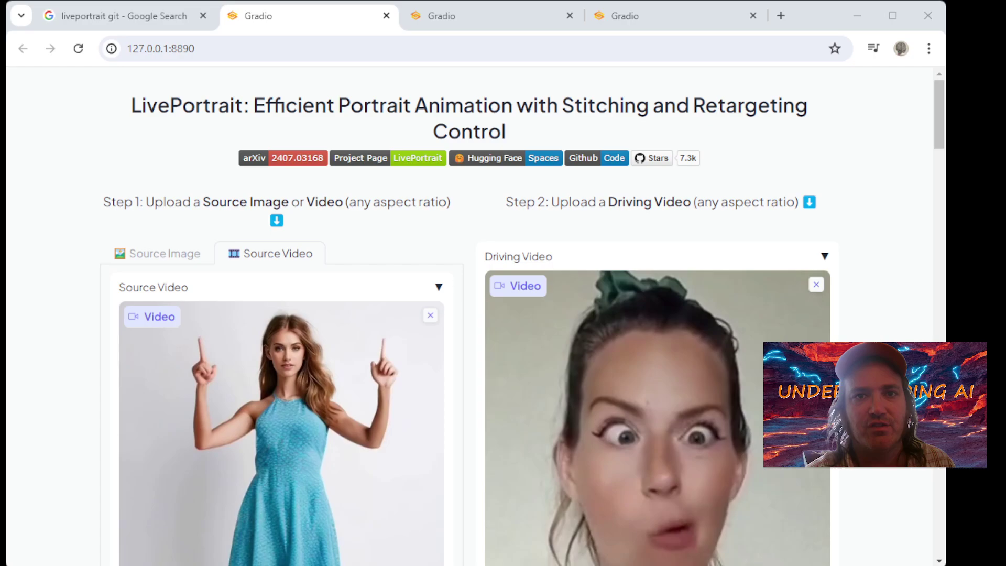
Switch the source to a still image, review the crop options, then go to the headwrap session
click(163, 256)
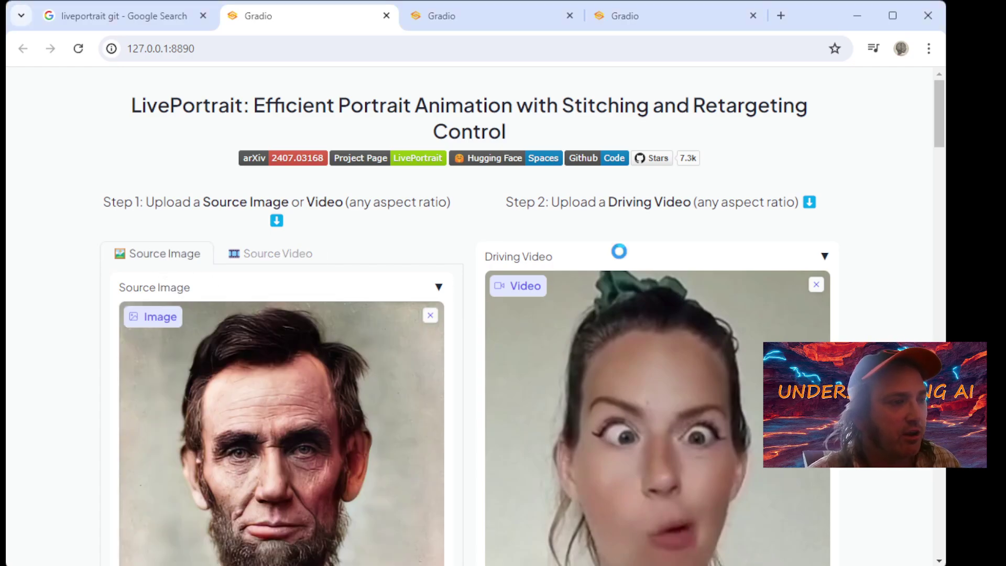
scroll(618, 249, down, 3)
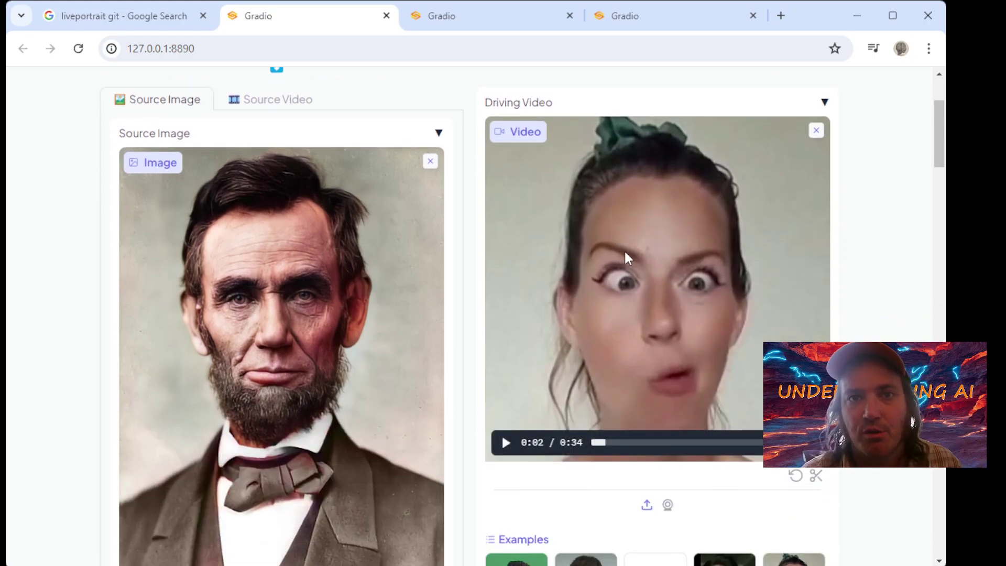
scroll(624, 251, down, 6)
scroll(369, 344, down, 4)
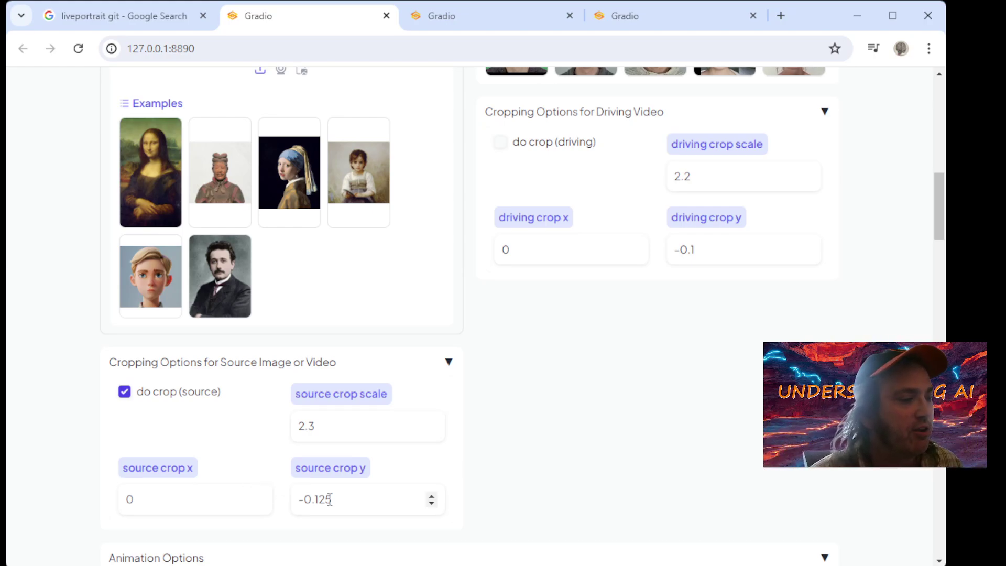
scroll(557, 398, up, 5)
scroll(585, 393, down, 1)
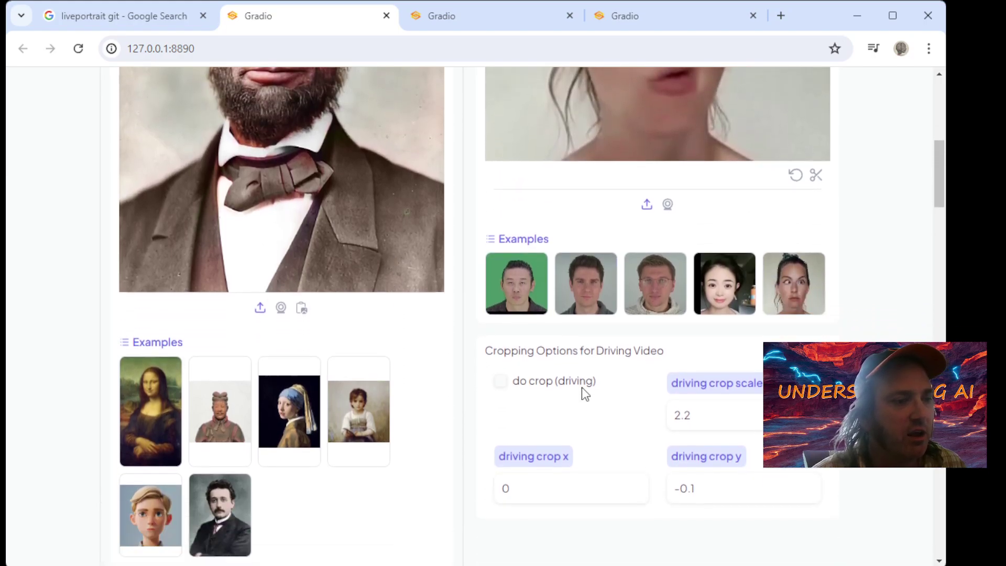
scroll(585, 393, down, 1)
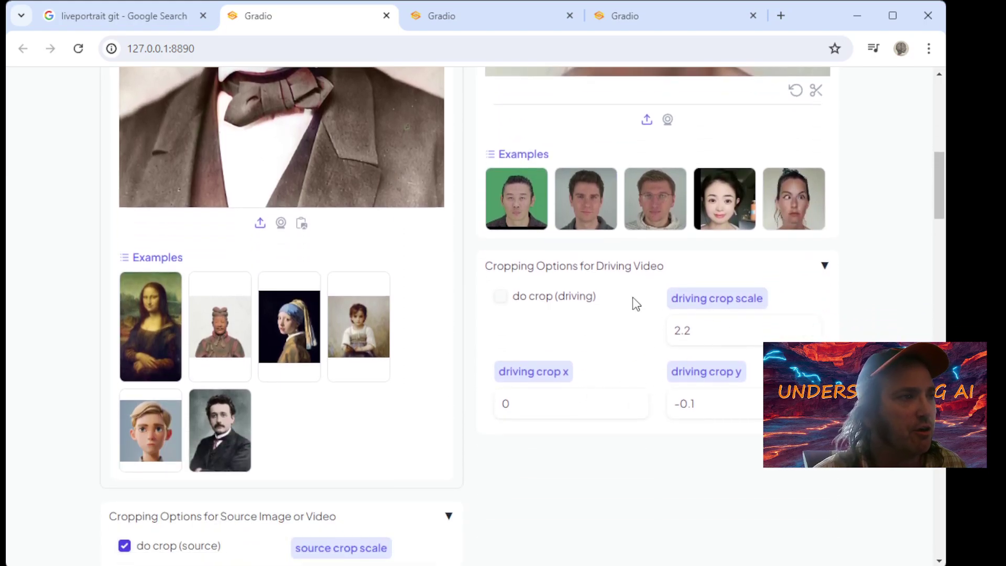
click(492, 16)
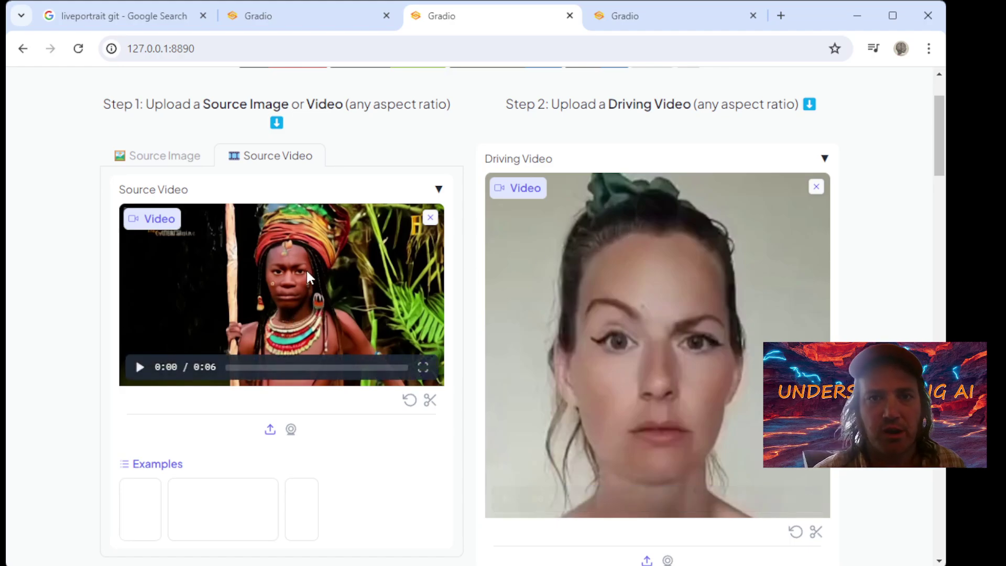
Play the red-headwrap source and face driving videos, then replay the animated result
click(140, 369)
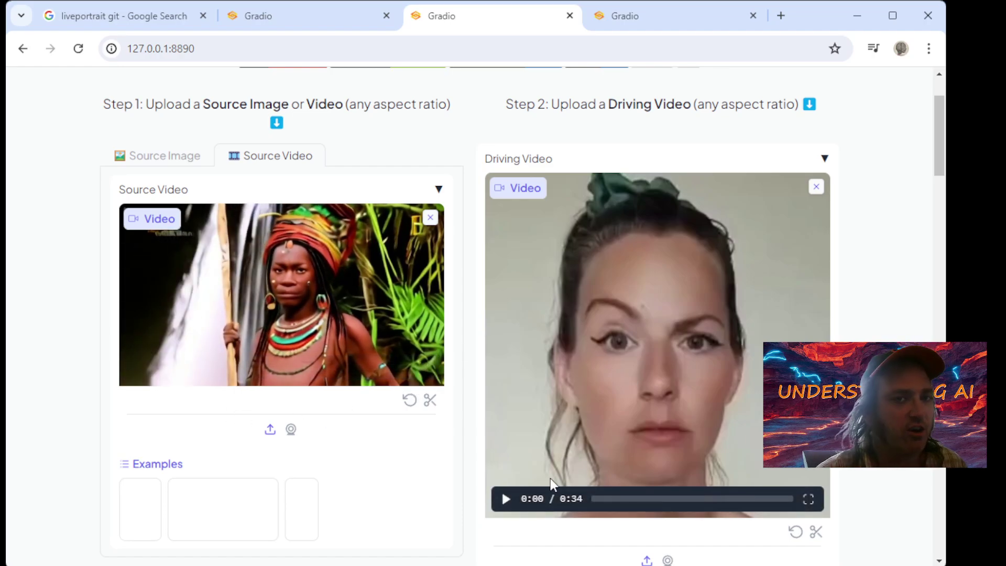
click(506, 499)
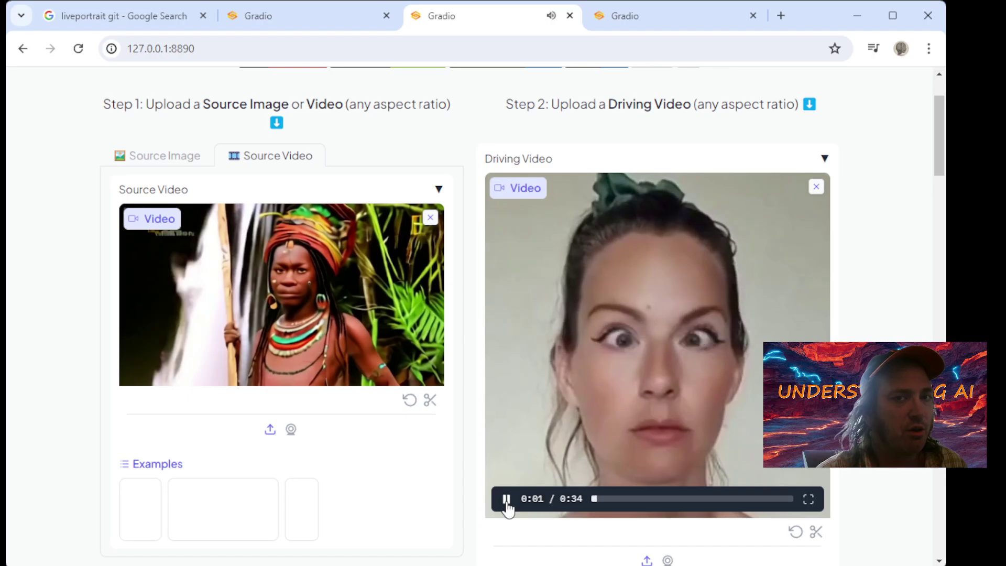
scroll(460, 467, down, 13)
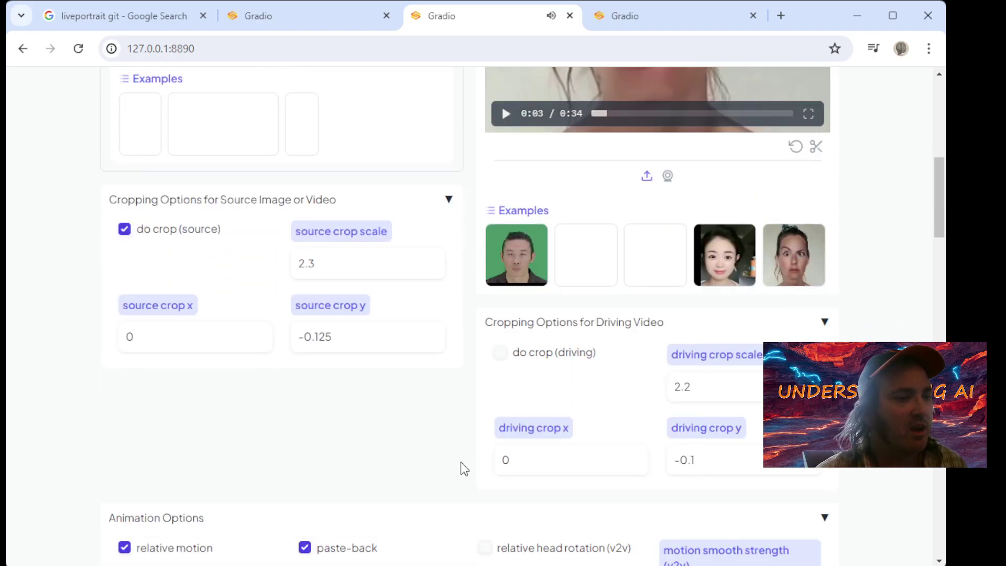
scroll(431, 442, down, 5)
scroll(125, 292, up, 1)
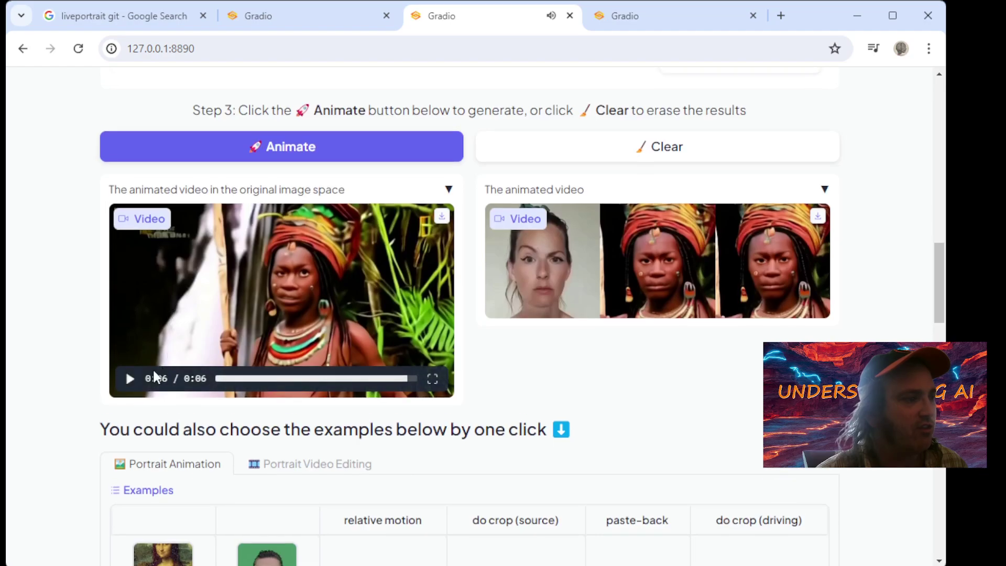
click(130, 380)
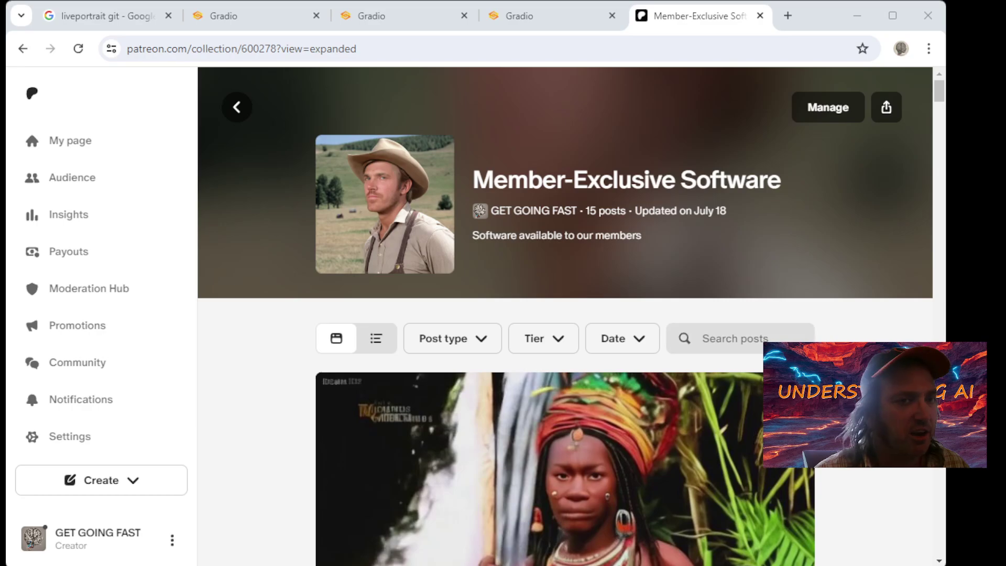
Browse the 15 collection posts, peek at the LivePortrait post's options, and return to the header
scroll(565, 314, down, 15)
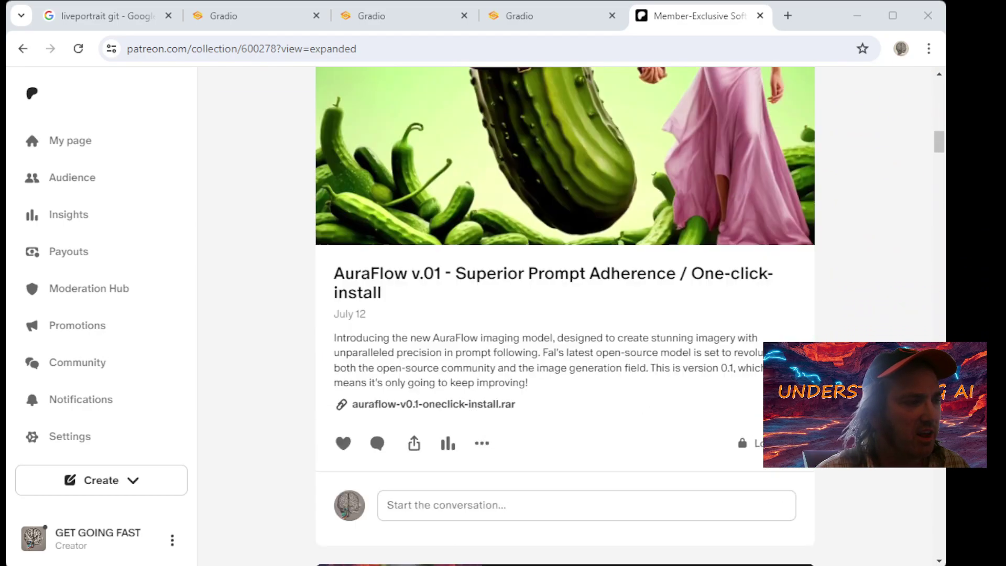
scroll(564, 314, down, 9)
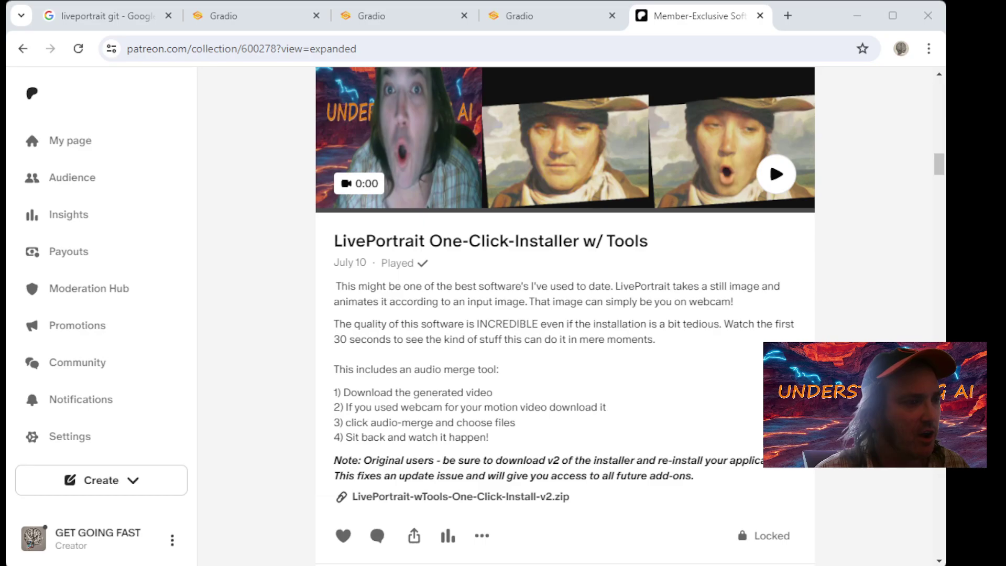
scroll(565, 314, up, 2)
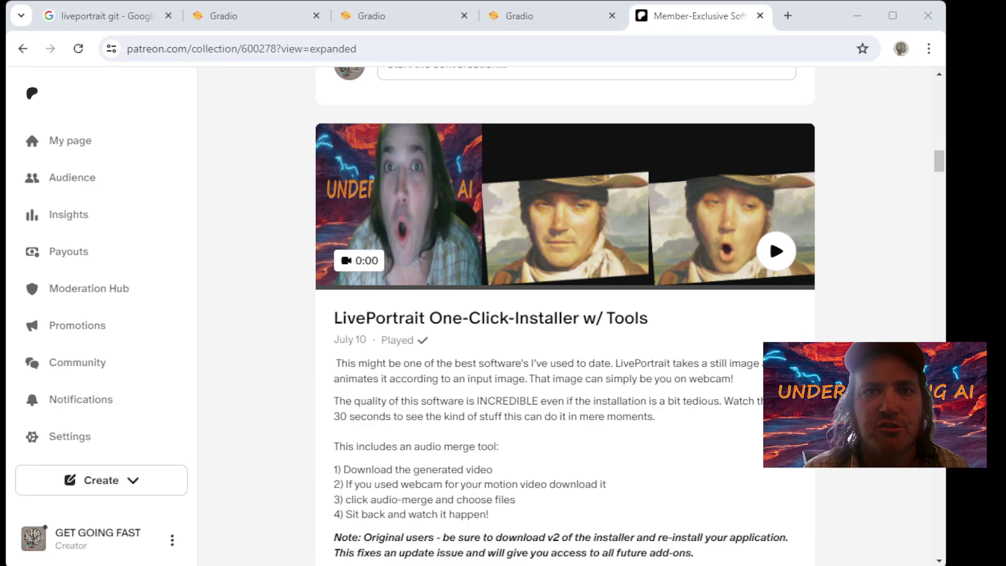
scroll(565, 314, down, 4)
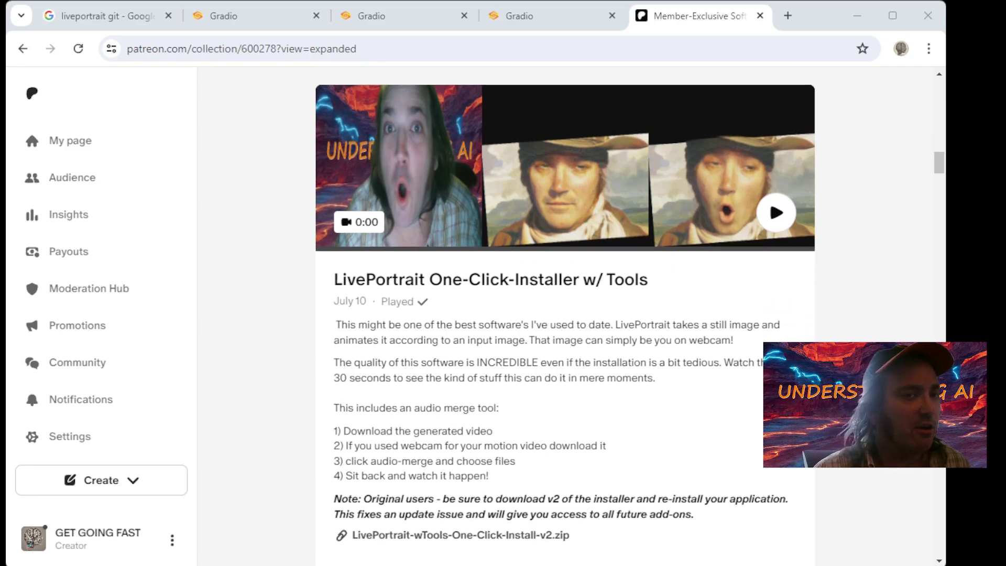
click(481, 381)
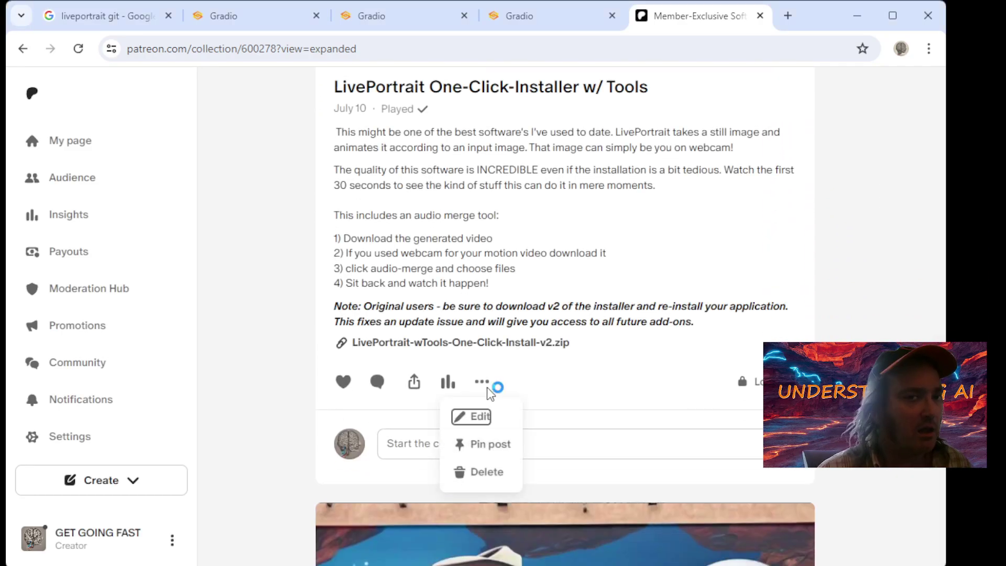
click(633, 361)
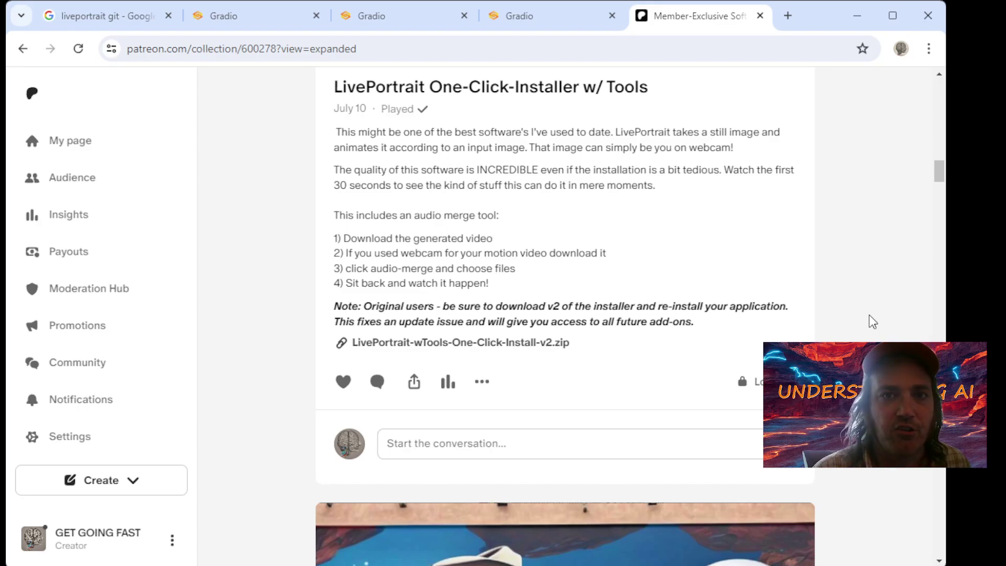
scroll(823, 276, up, 15)
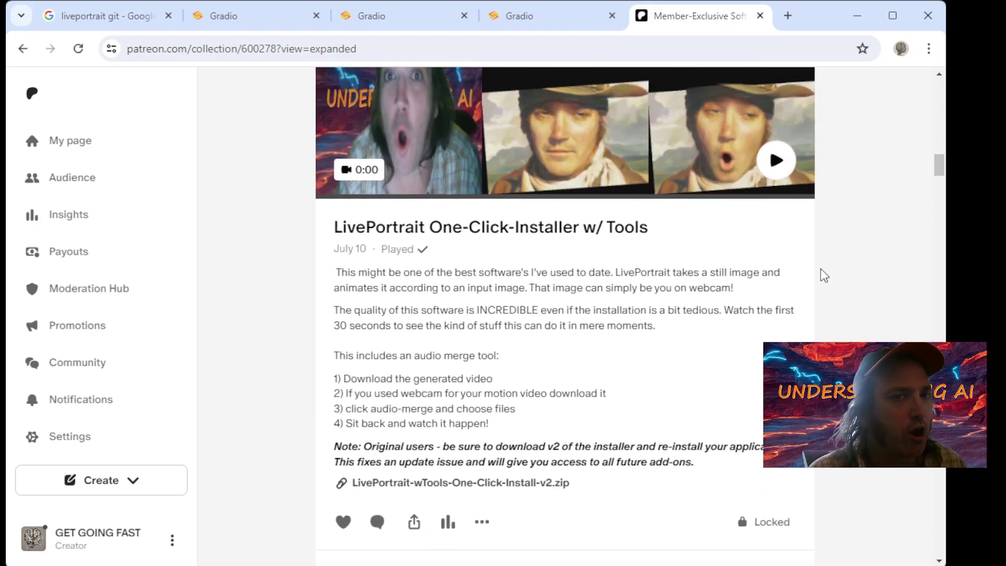
scroll(824, 288, up, 10)
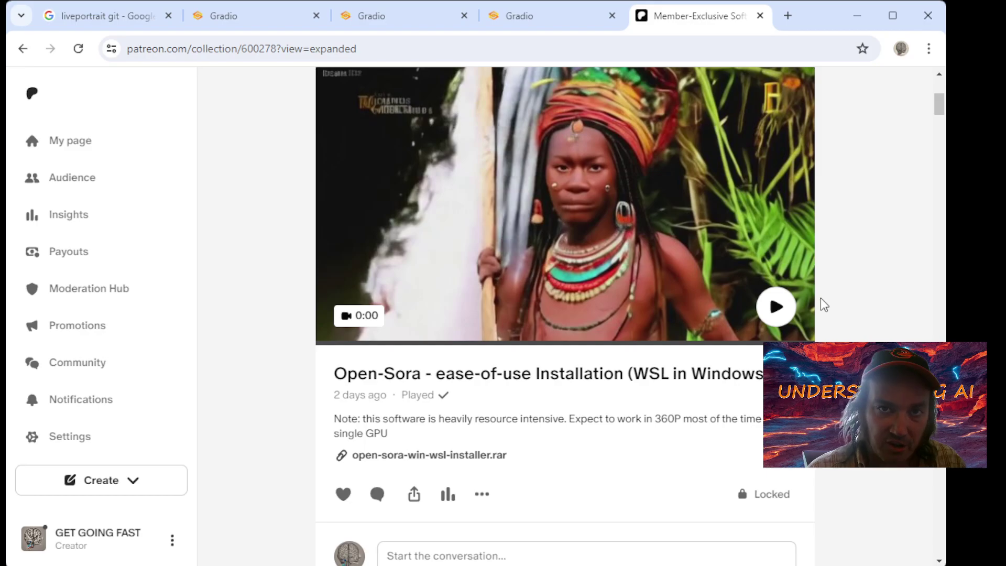
scroll(847, 280, up, 5)
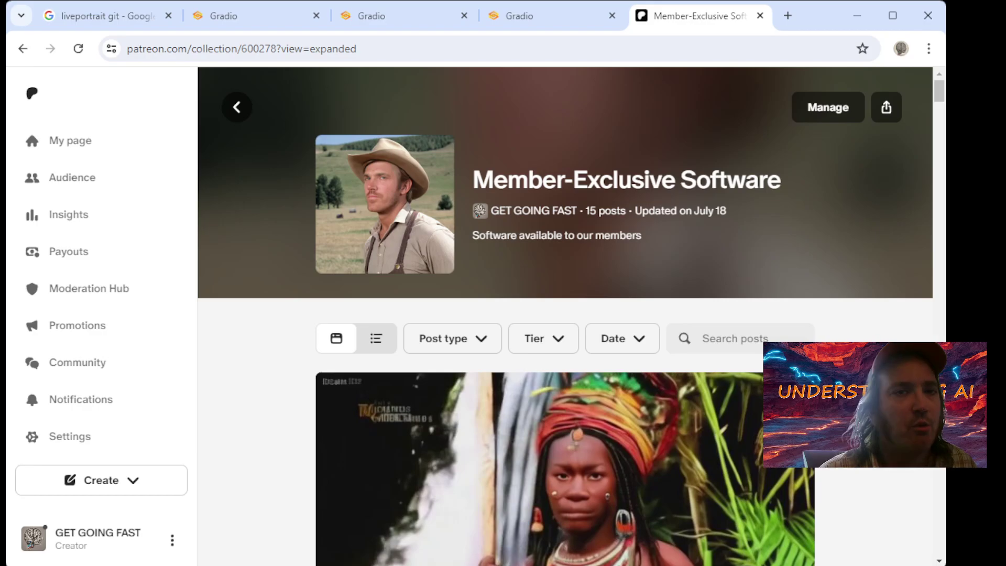
Search Google for 'liveportrait git', open KwaiVGI/LivePortrait, and scroll to its Updates list
click(125, 12)
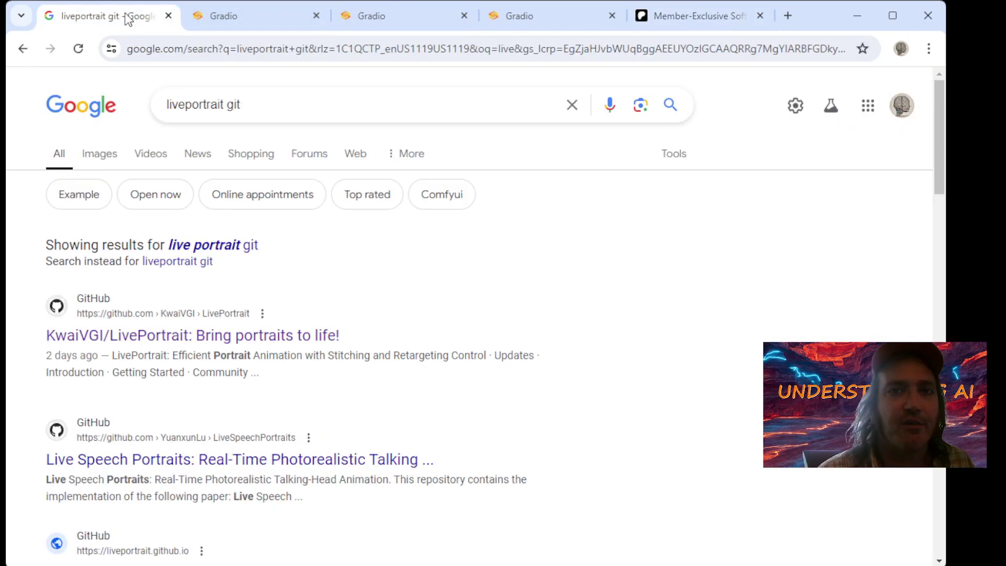
click(209, 48)
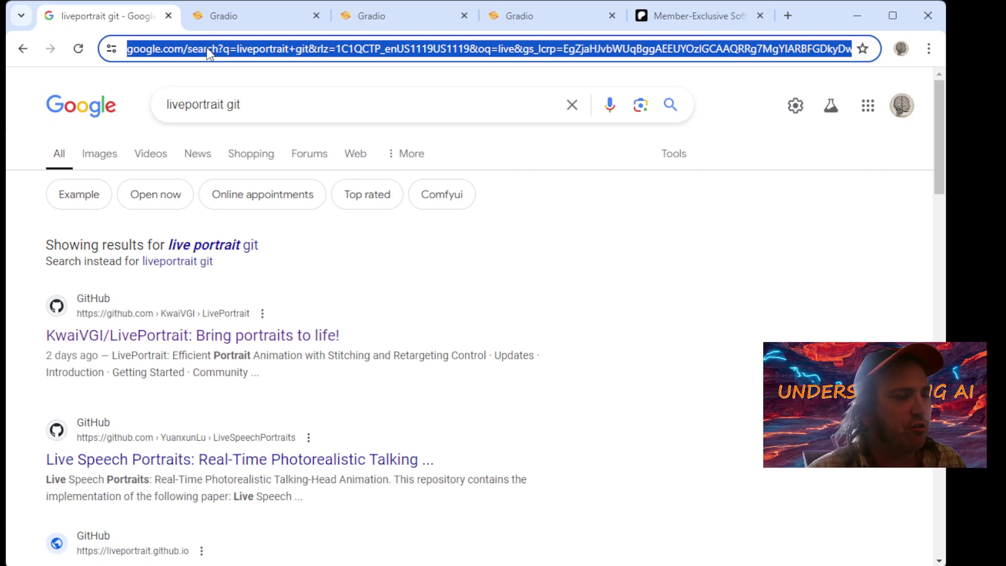
text(liveport)
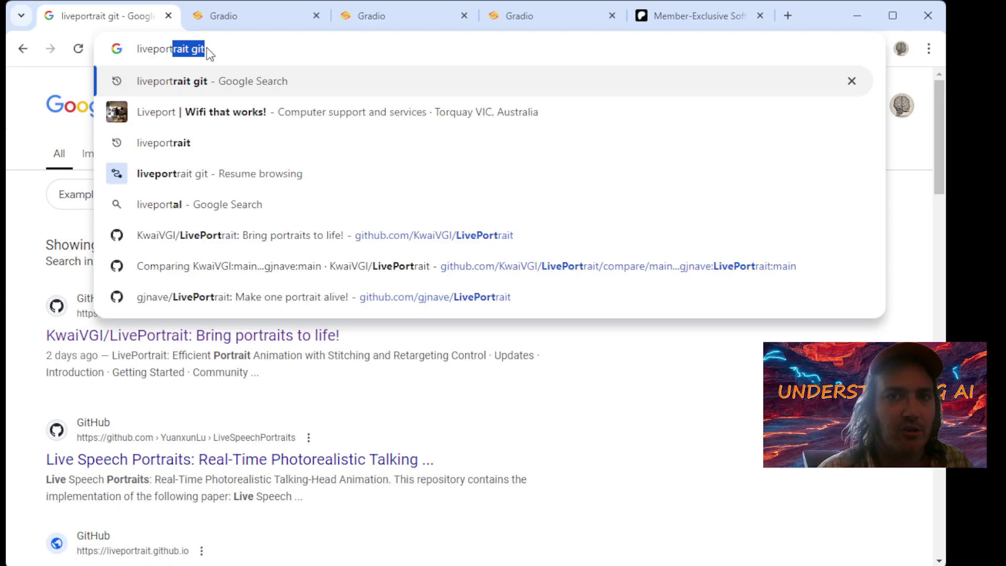
key(Return)
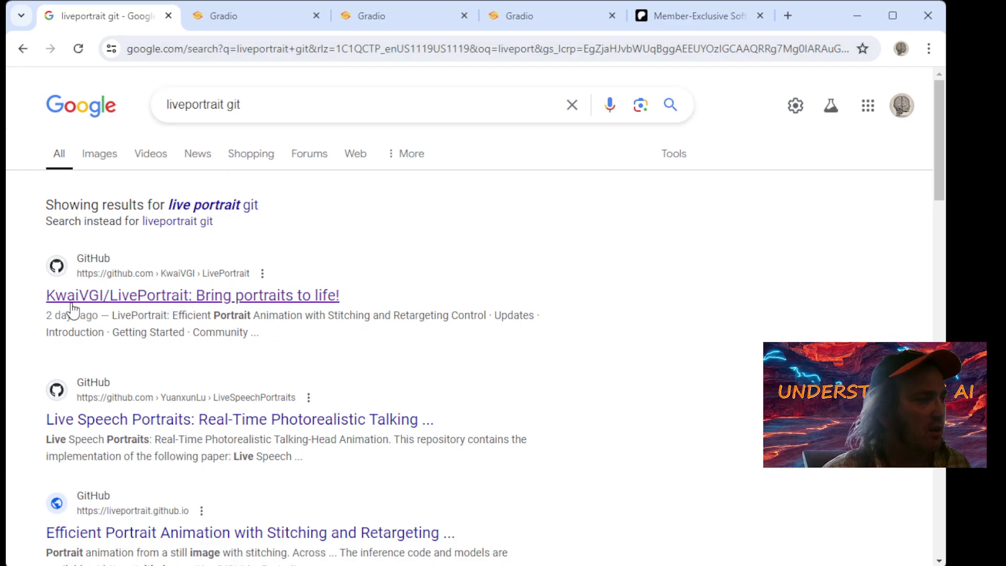
click(142, 303)
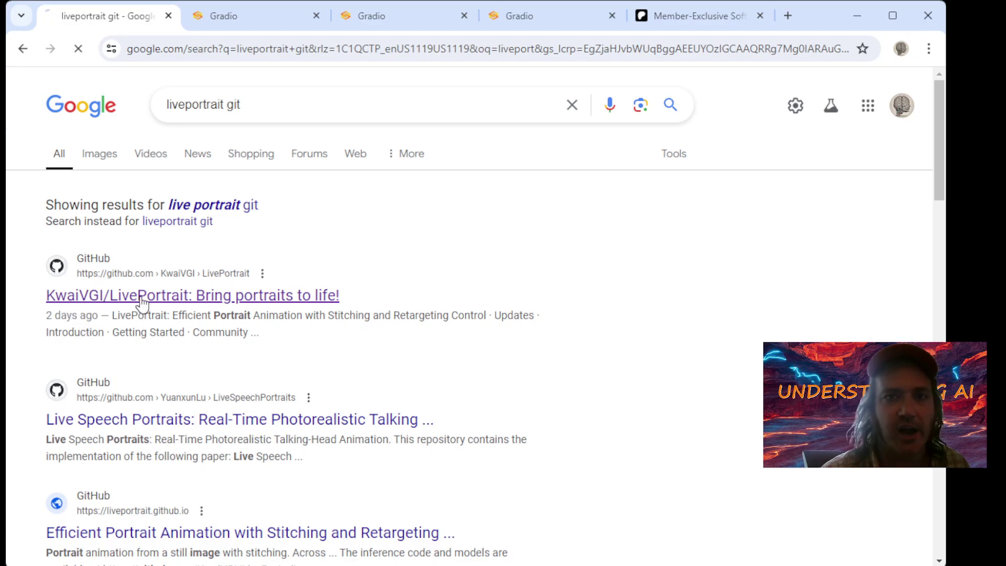
scroll(144, 303, down, 3)
scroll(144, 302, down, 10)
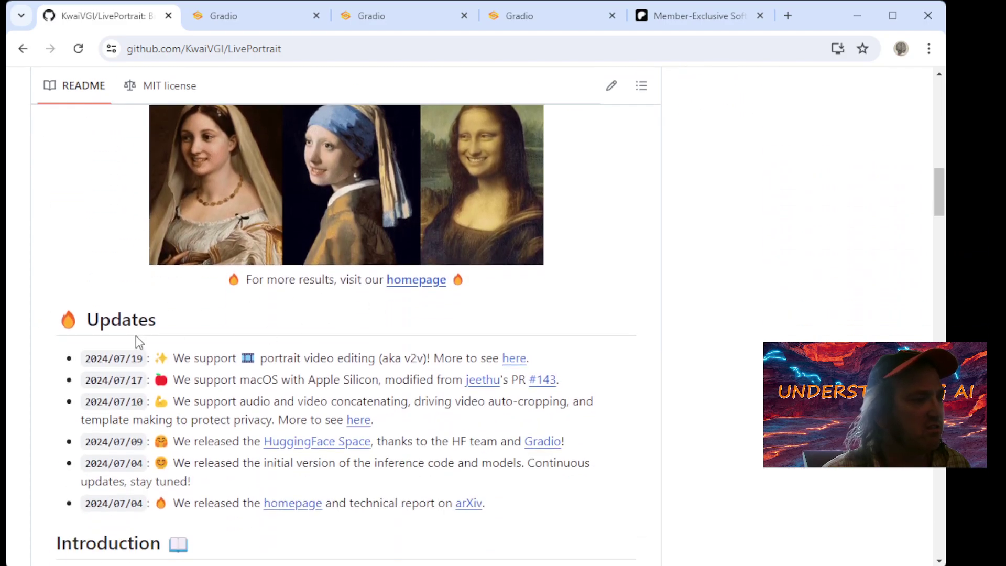
Open the 2024/07/19 changelog and highlight its note about installing pykalman
click(516, 360)
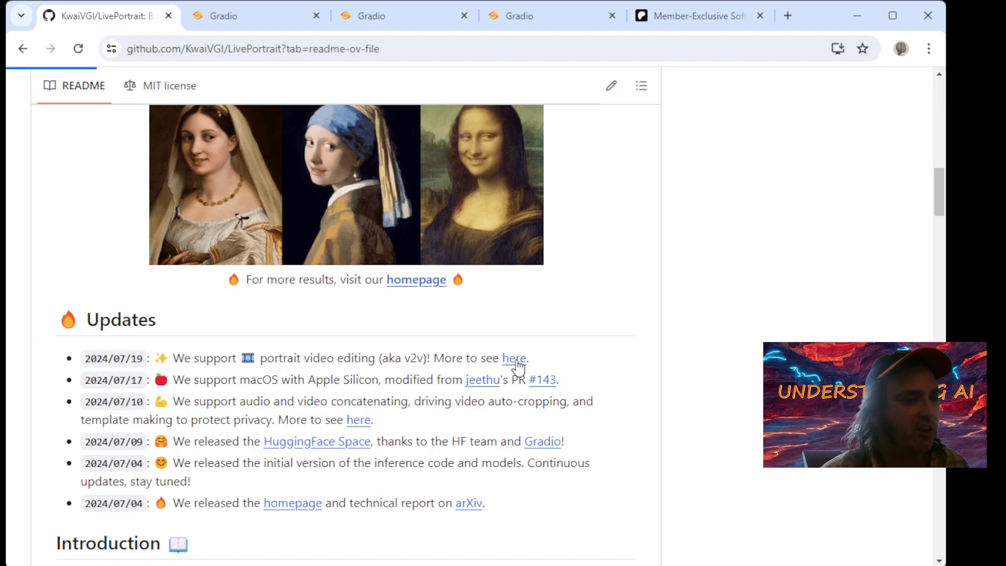
scroll(455, 318, down, 2)
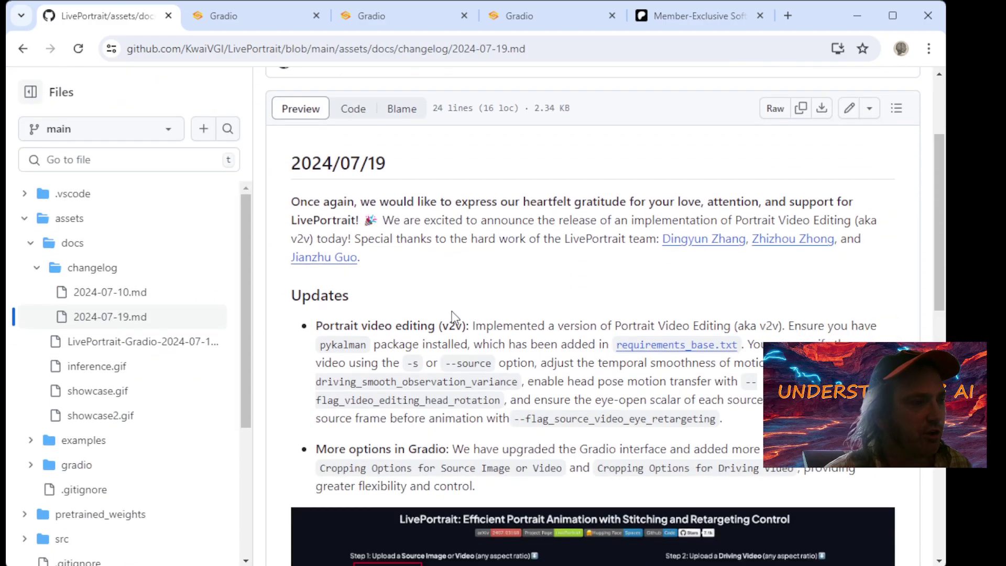
scroll(443, 293, up, 2)
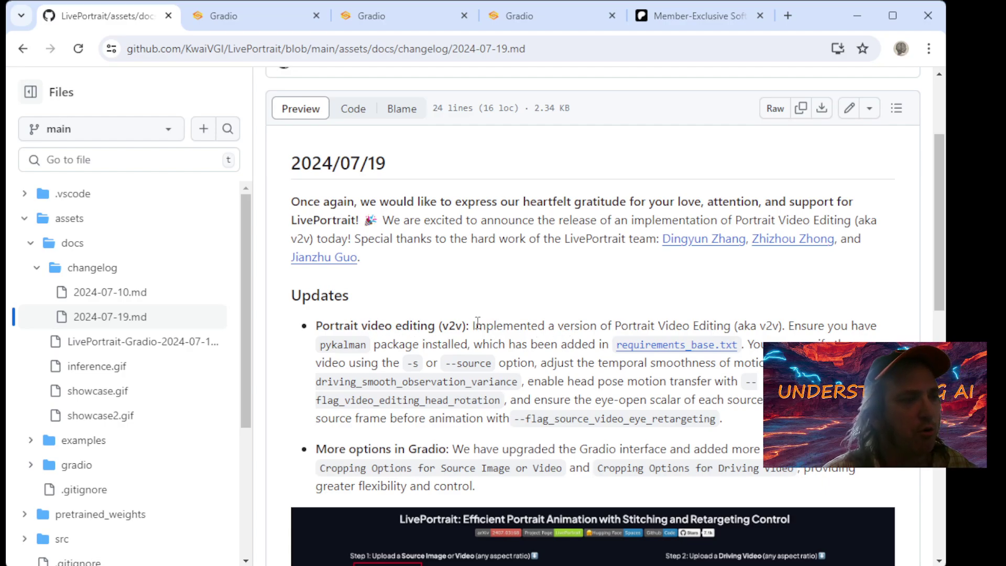
drag(474, 326, 372, 350)
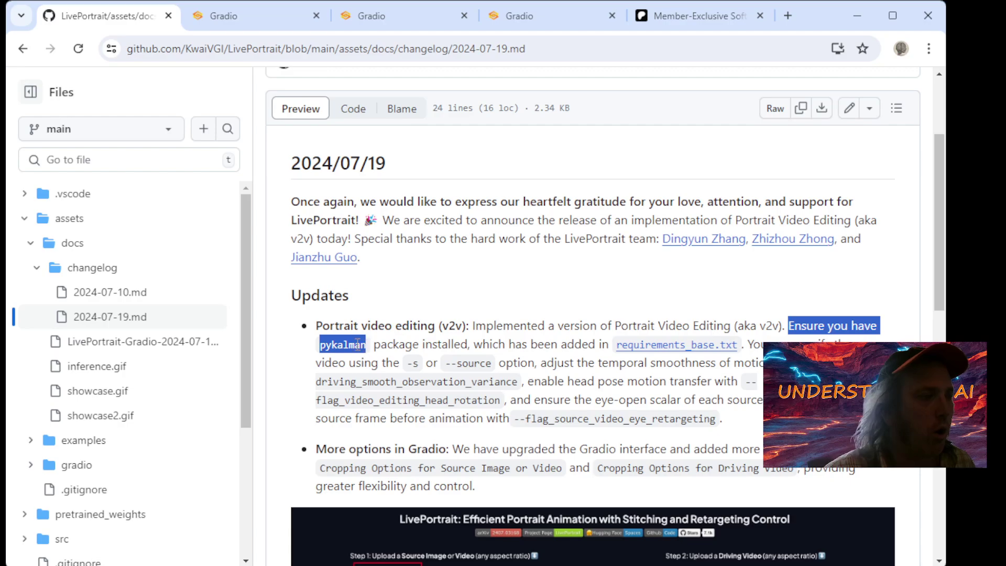
double_click(354, 344)
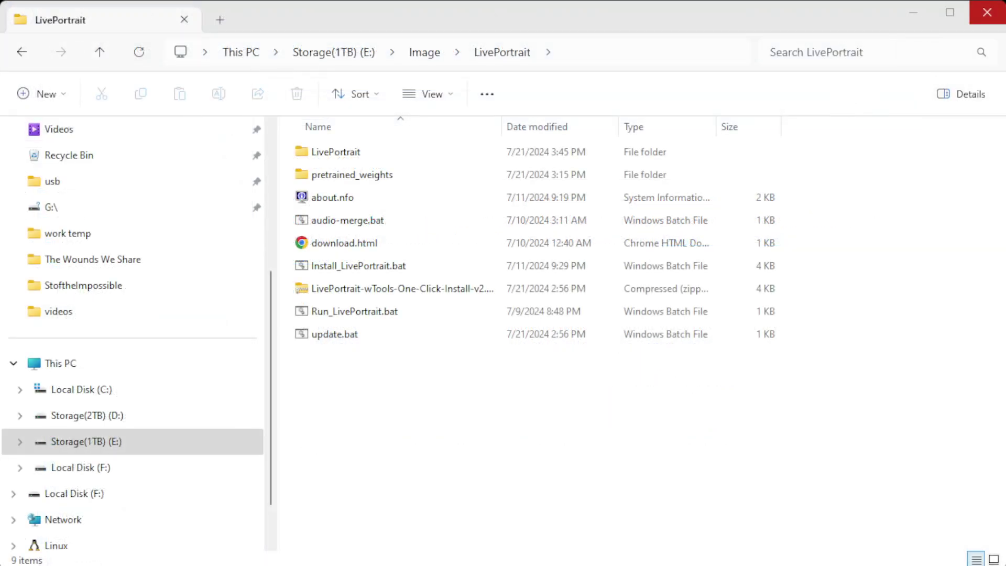
Minimize the recording software, the LivePortrait folder window and Chrome to reveal the Command Prompt
click(866, 173)
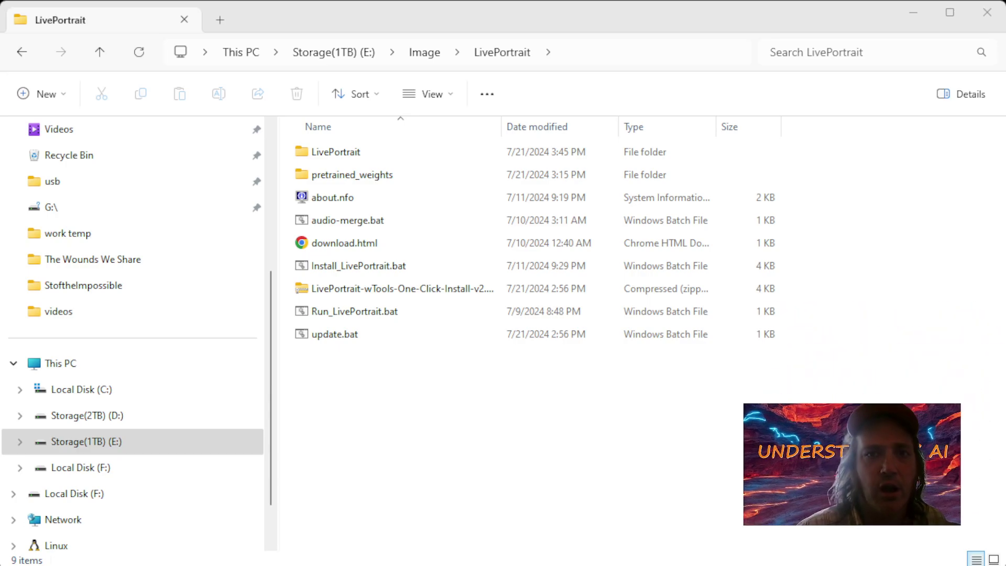
click(617, 388)
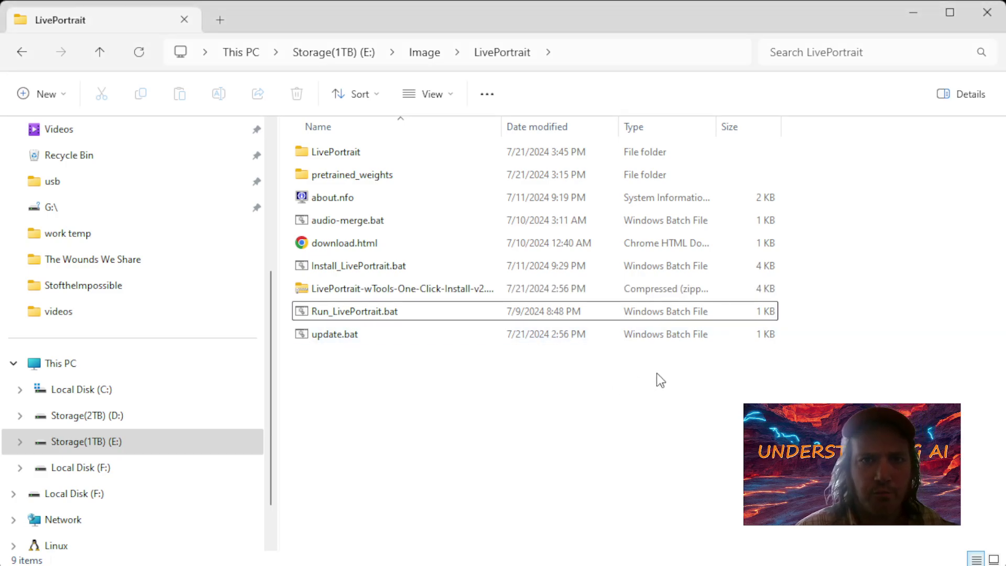
click(473, 401)
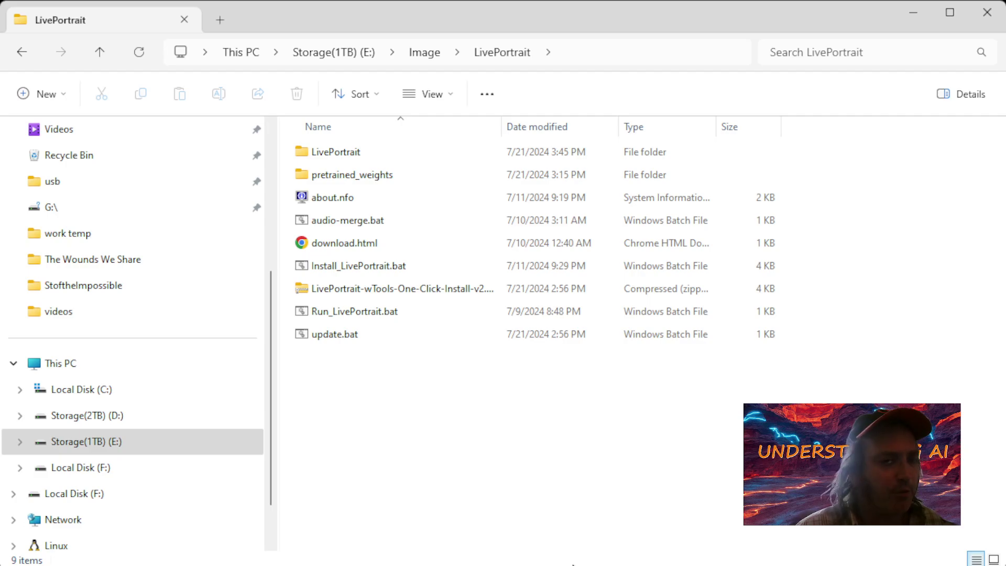
click(572, 564)
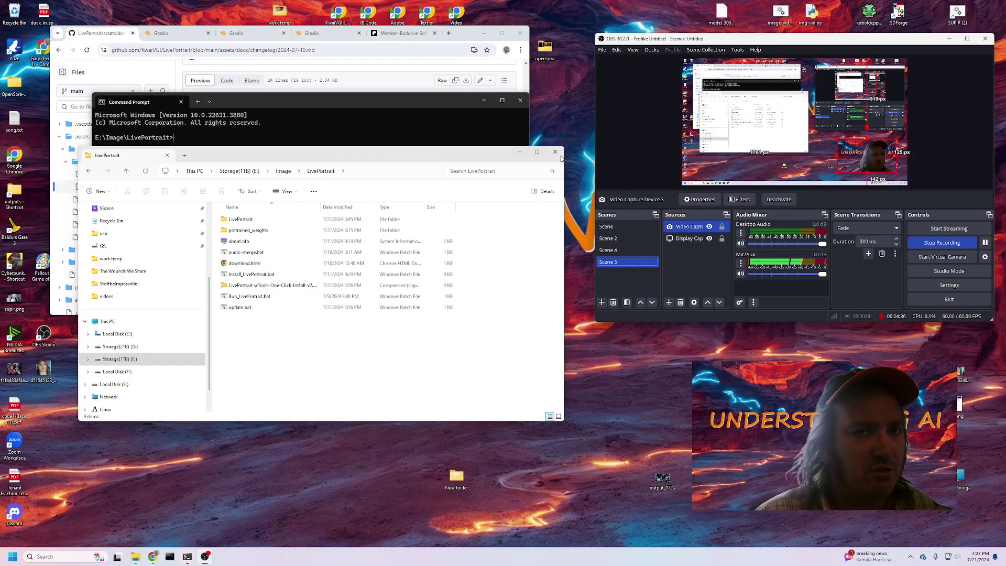
click(949, 38)
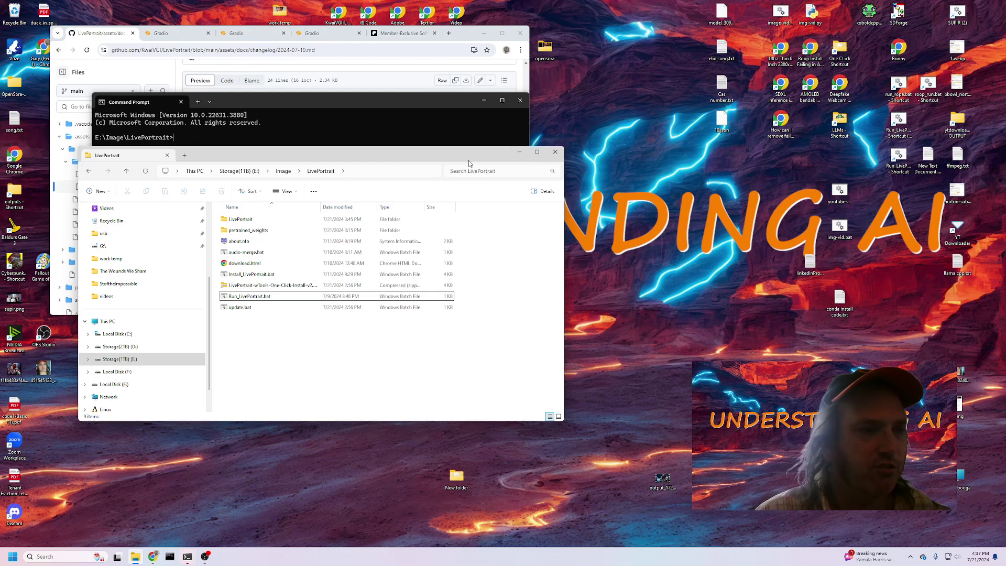
drag(470, 158, 533, 88)
right_click(444, 276)
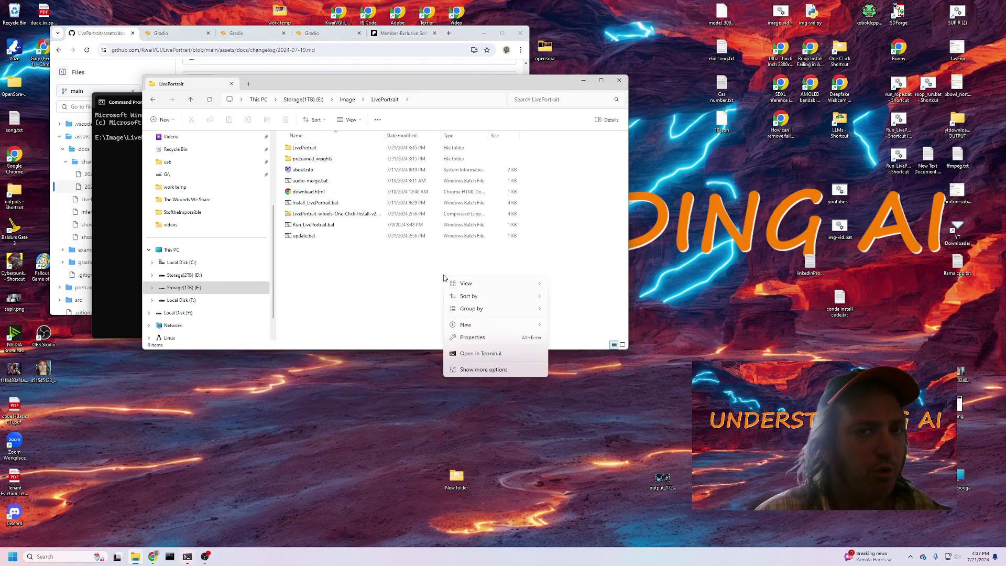
click(583, 80)
click(484, 33)
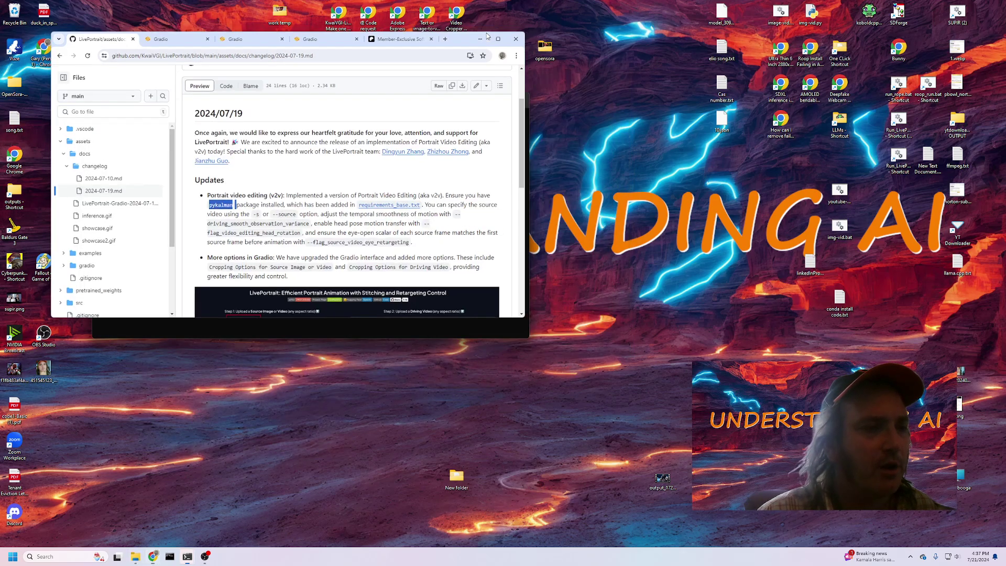
List the contents of E:\Image\LivePortrait with dir
drag(300, 102, 510, 111)
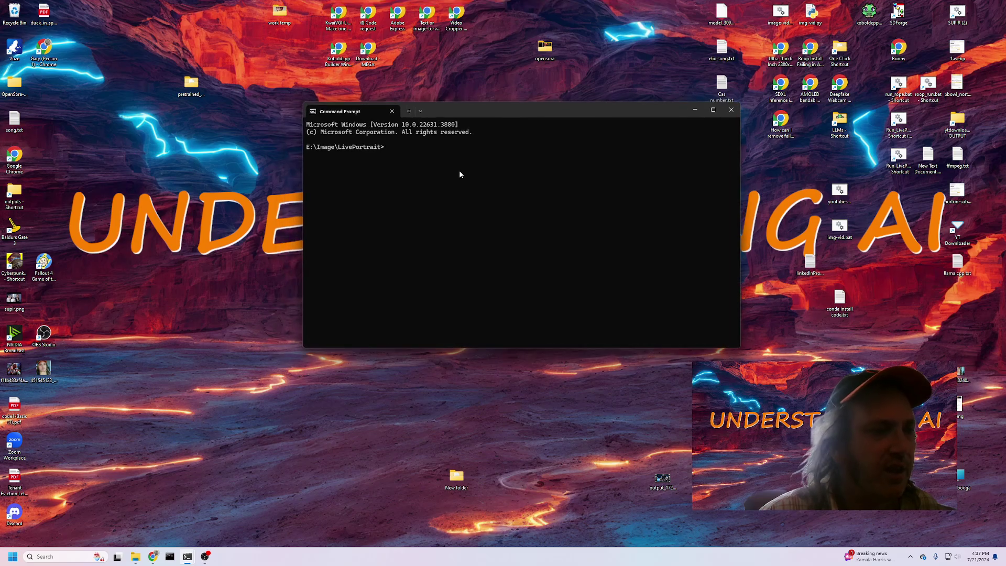
text(dir)
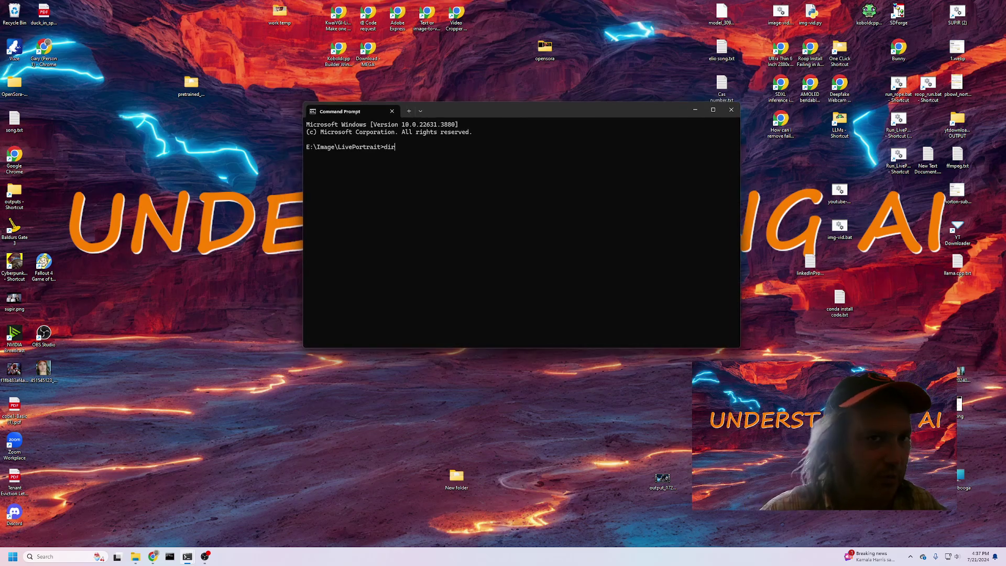
key(Return)
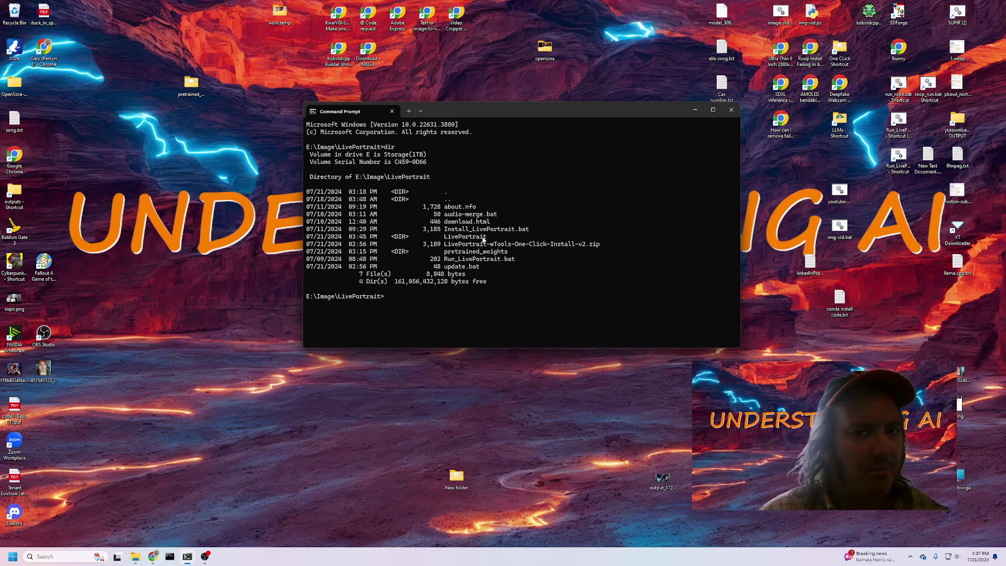
drag(507, 236, 444, 239)
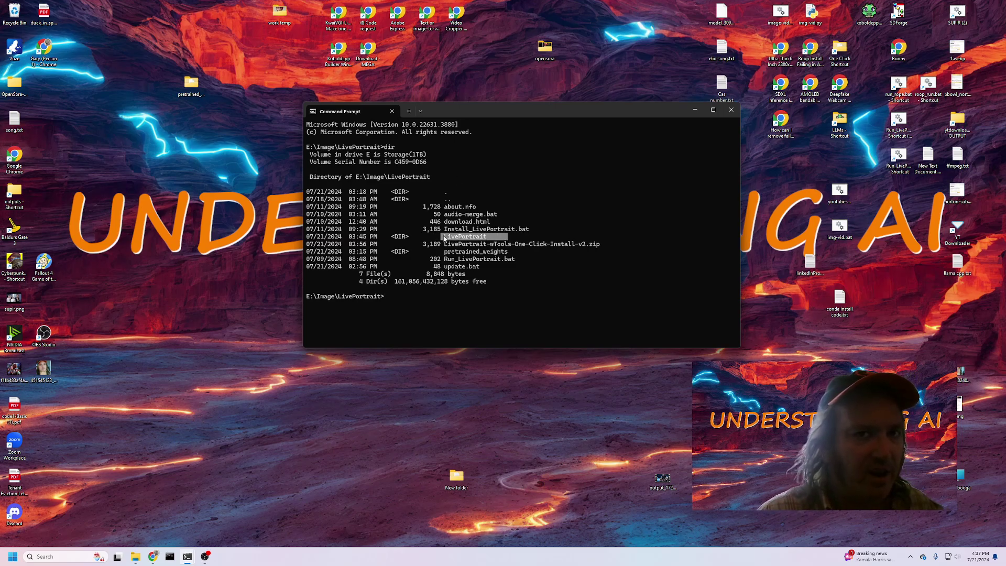
click(493, 297)
Change into the inner LivePortrait folder with cd LivePortrait
text(cd Liv)
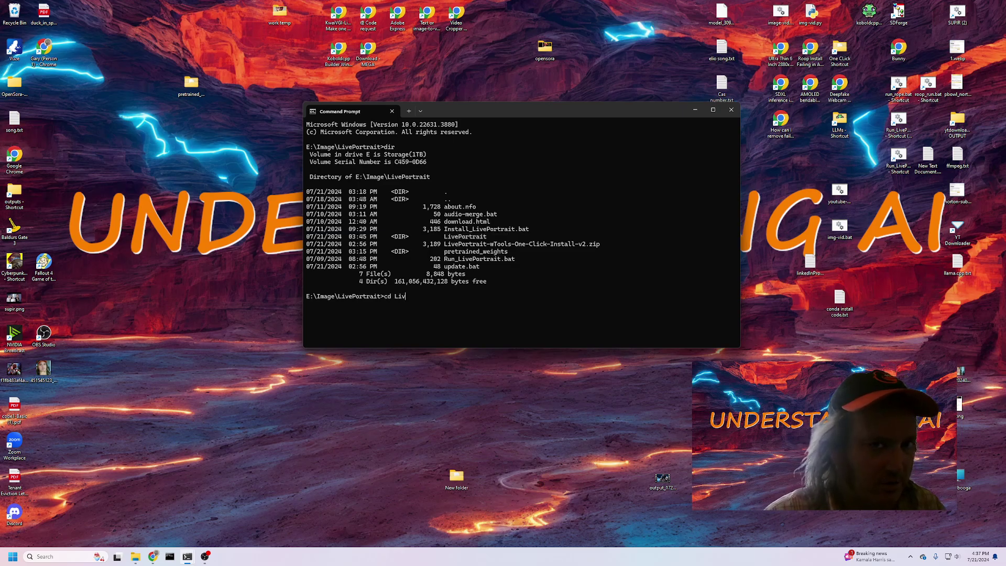
text(ePortrait)
key(Return)
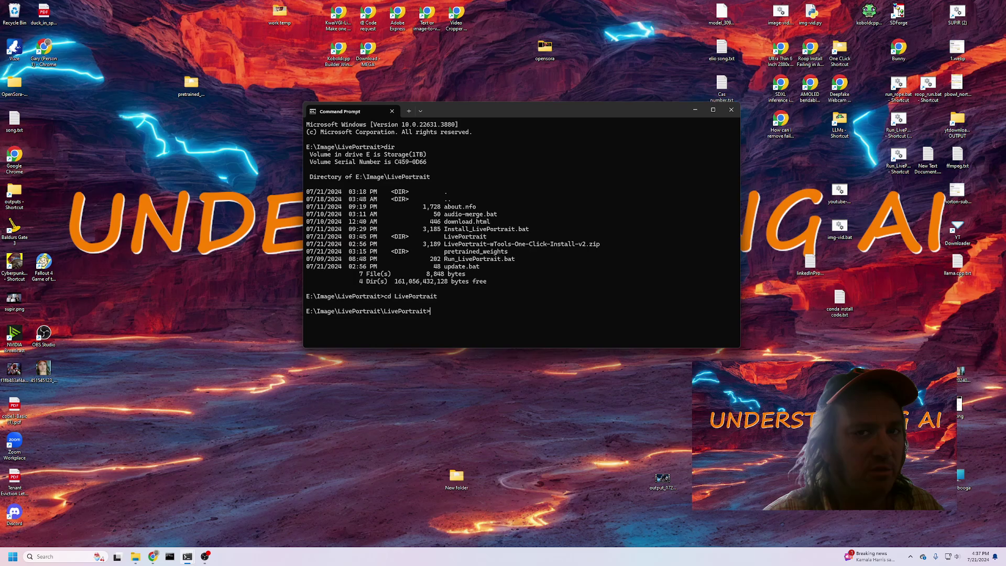
drag(435, 312, 406, 315)
click(455, 315)
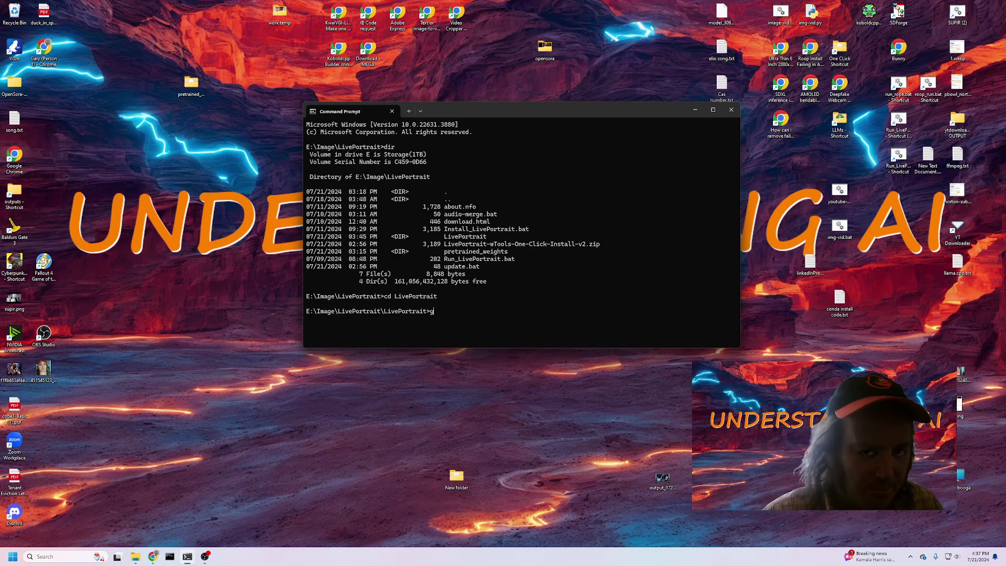
Type 'git pull origin main' at the prompt, then erase it
text(git )
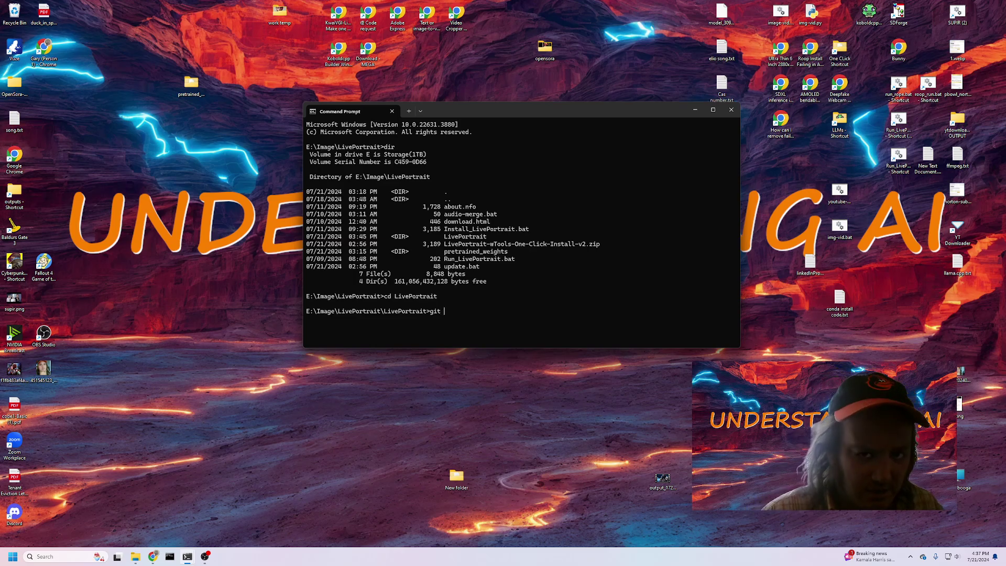
text(pull)
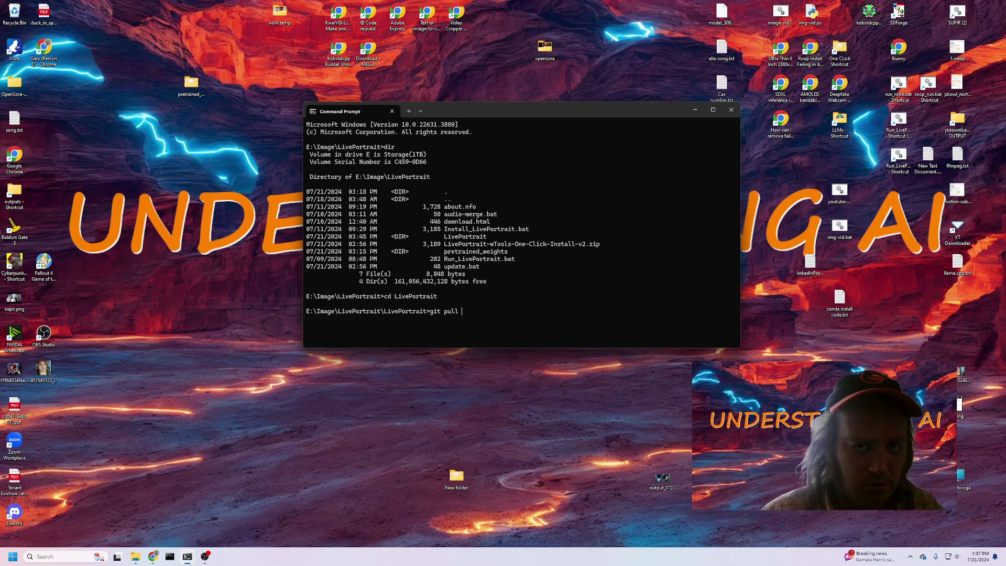
text( origi)
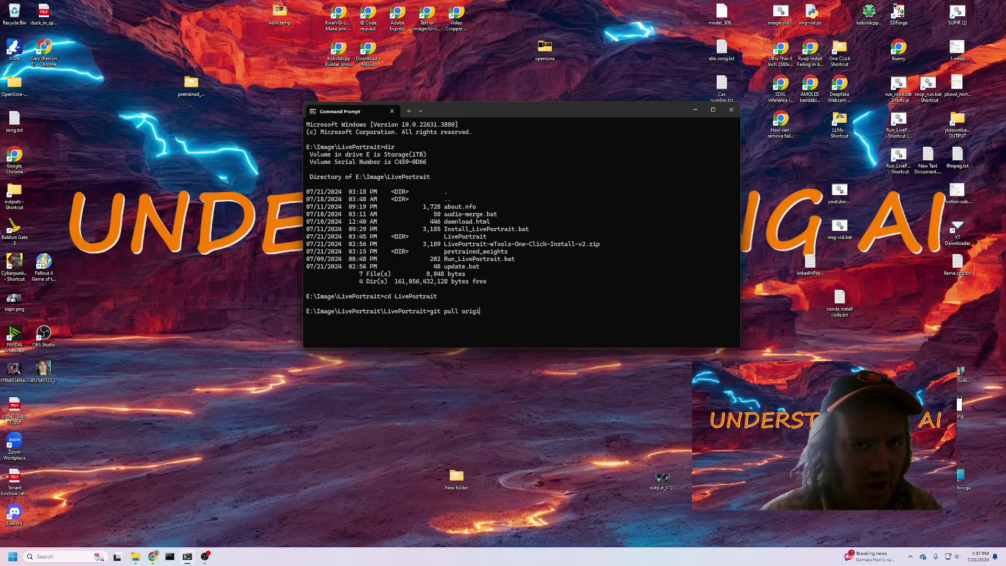
text(n main)
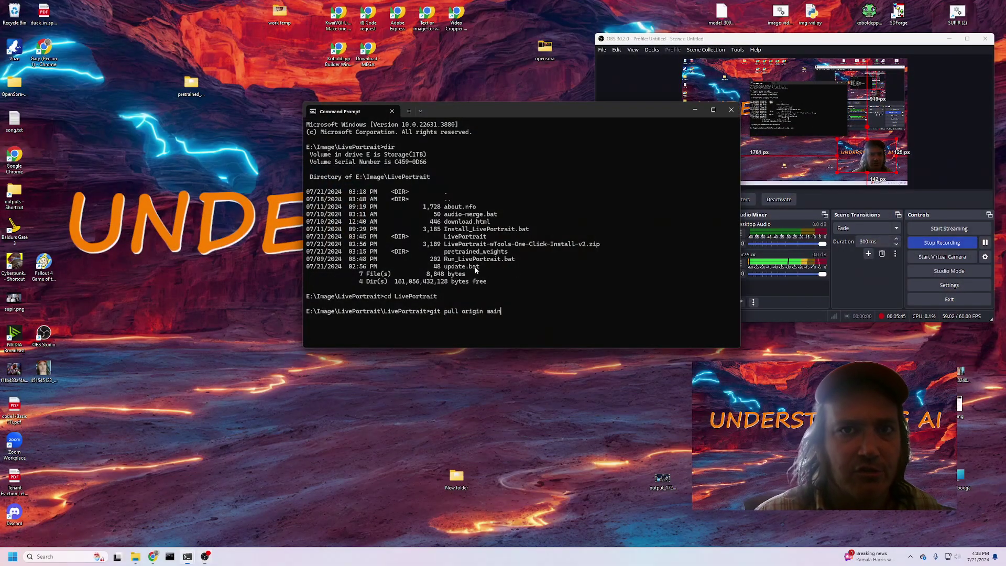
click(948, 43)
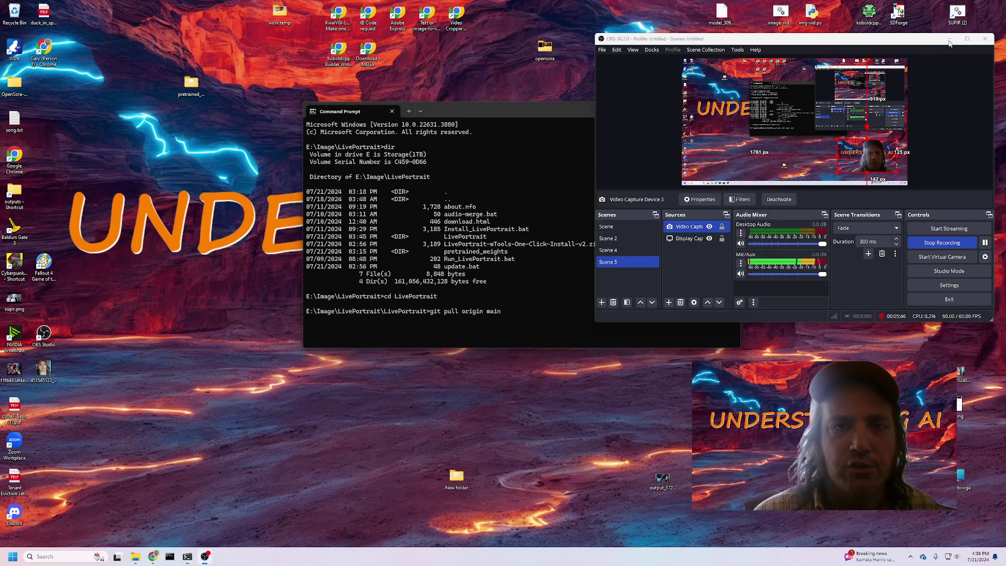
click(948, 40)
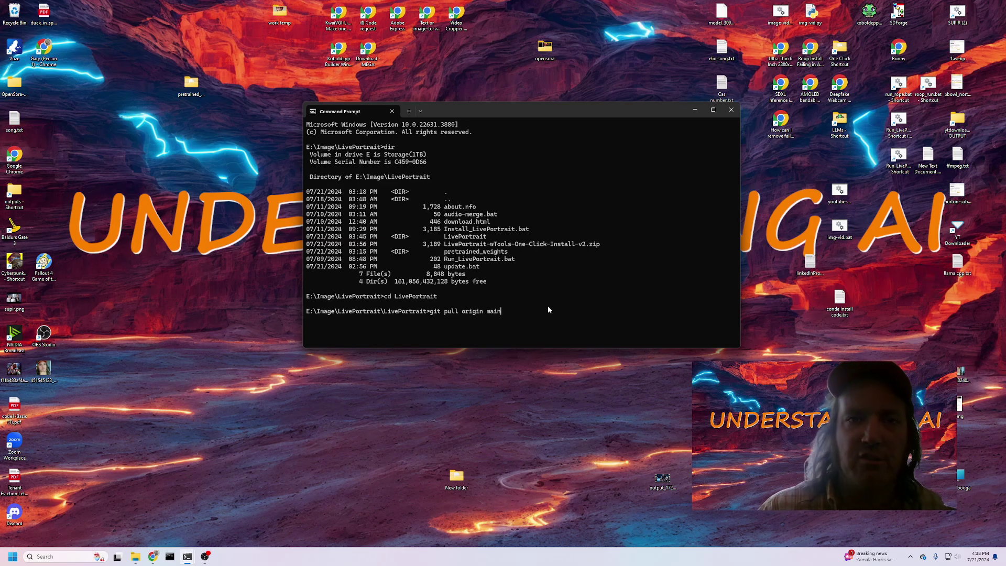
key(BackSpace)
key(BackSpace)
key(BackSpace)
key(BackSpace)
key(BackSpace)
key(BackSpace)
key(BackSpace)
key(BackSpace)
key(BackSpace)
key(BackSpace)
key(BackSpace)
key(BackSpace)
key(BackSpace)
key(BackSpace)
key(BackSpace)
key(BackSpace)
key(BackSpace)
key(BackSpace)
key(BackSpace)
key(BackSpace)
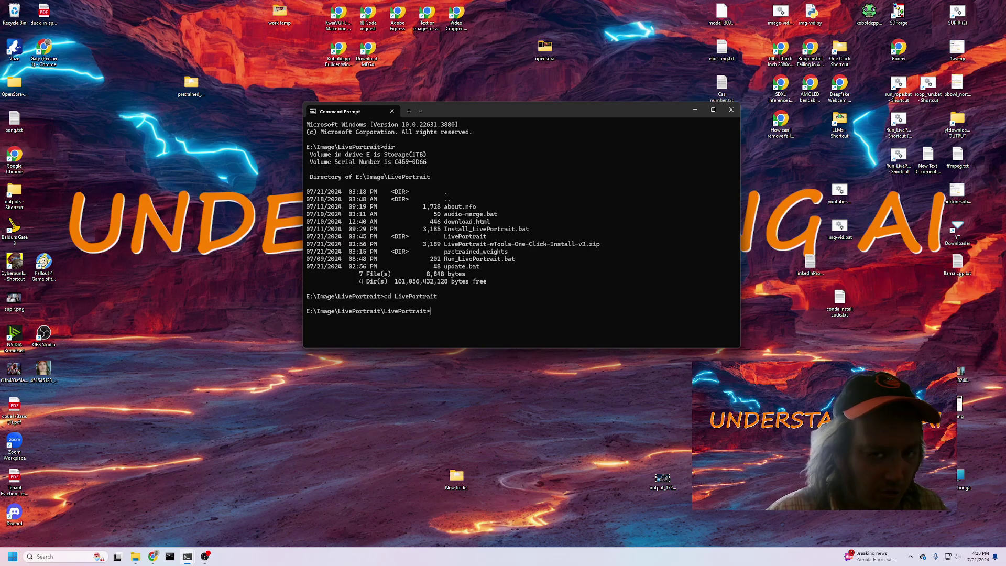
Run conda activate liveportrait and type pip install pykalman
text(con)
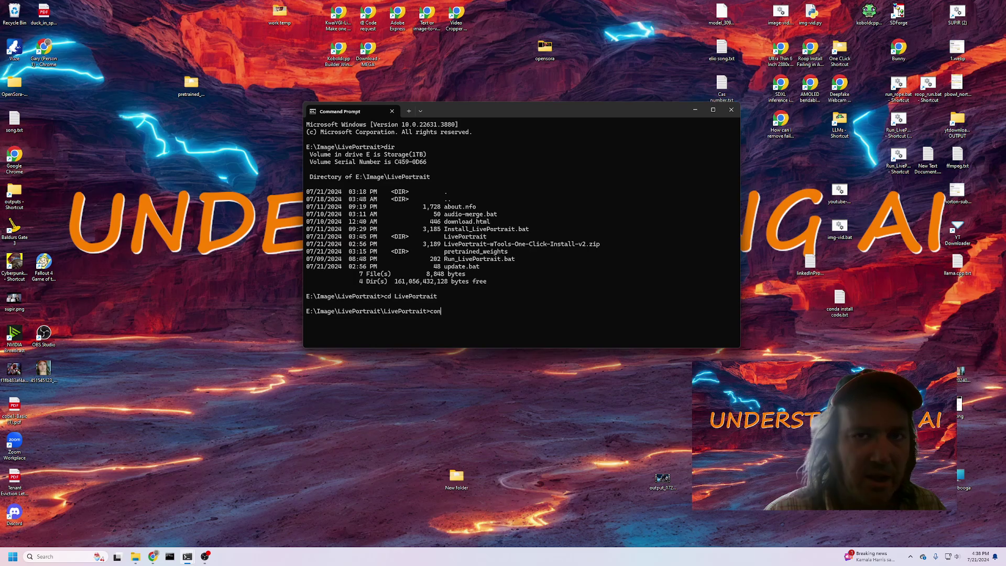
text(da)
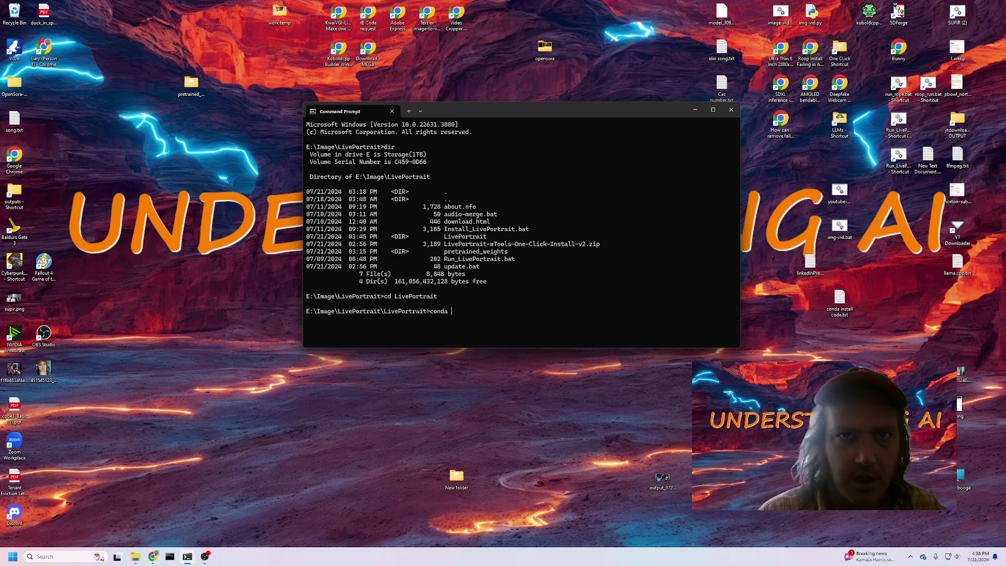
text( activat)
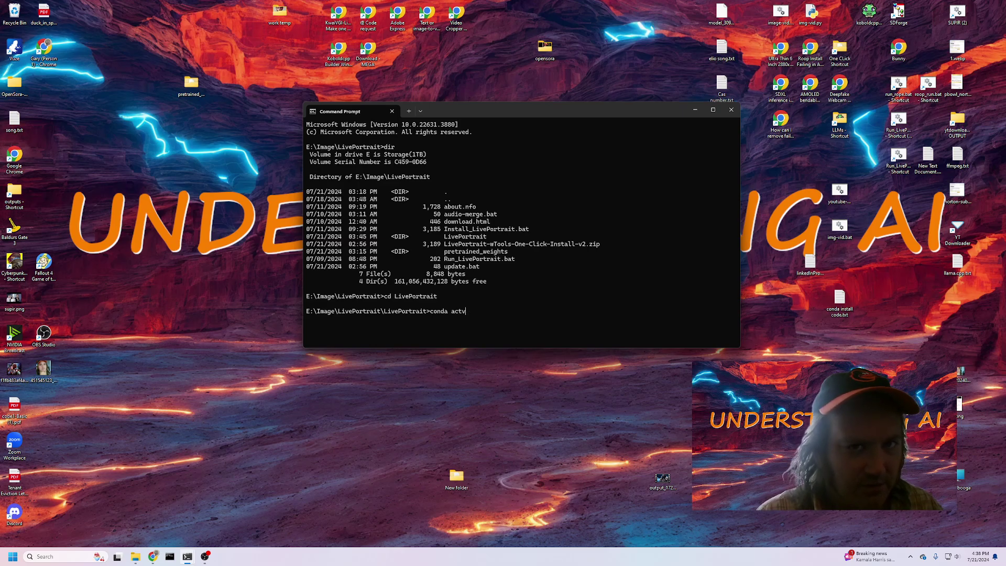
text(e l)
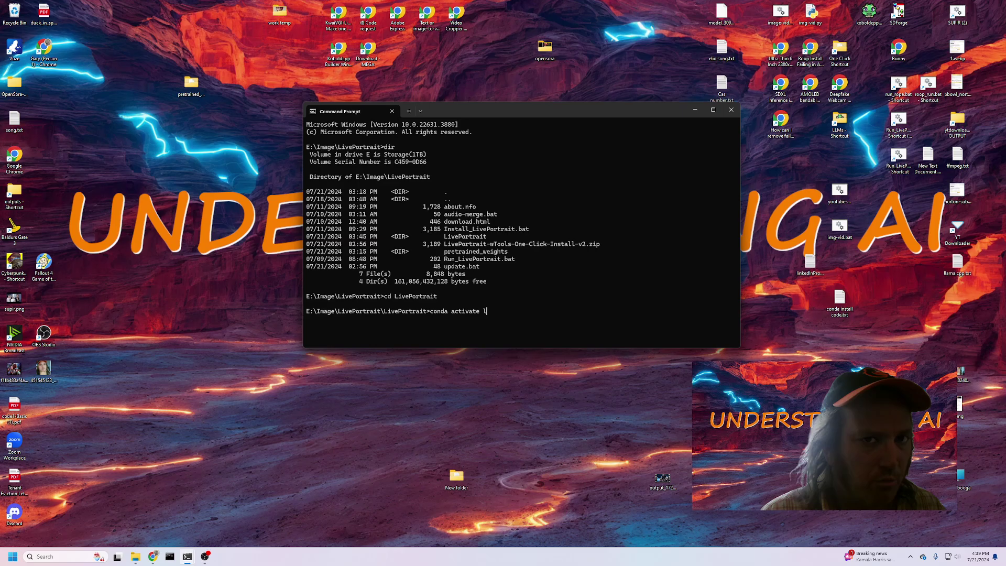
text(iveportrai)
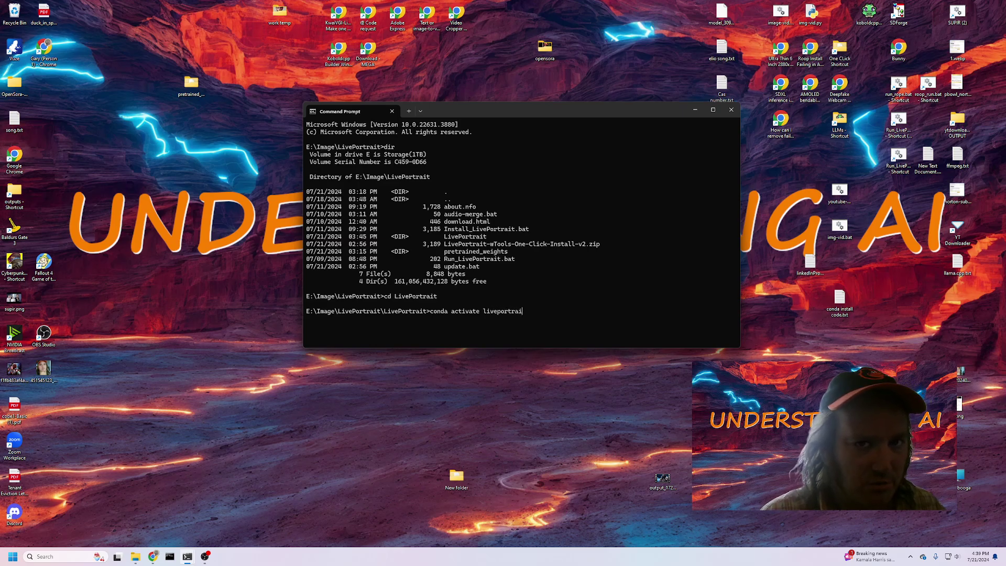
text(t)
key(Return)
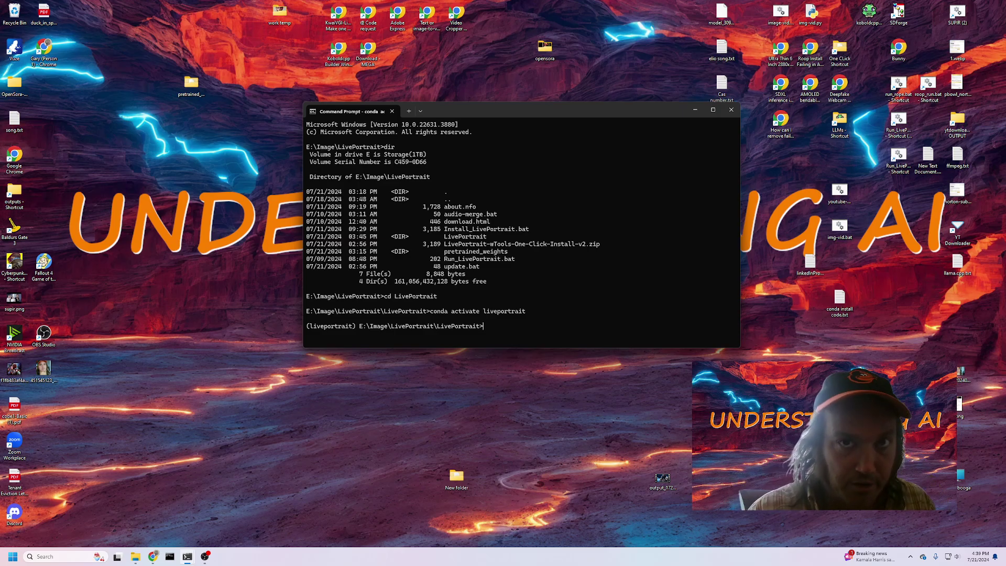
text(pip )
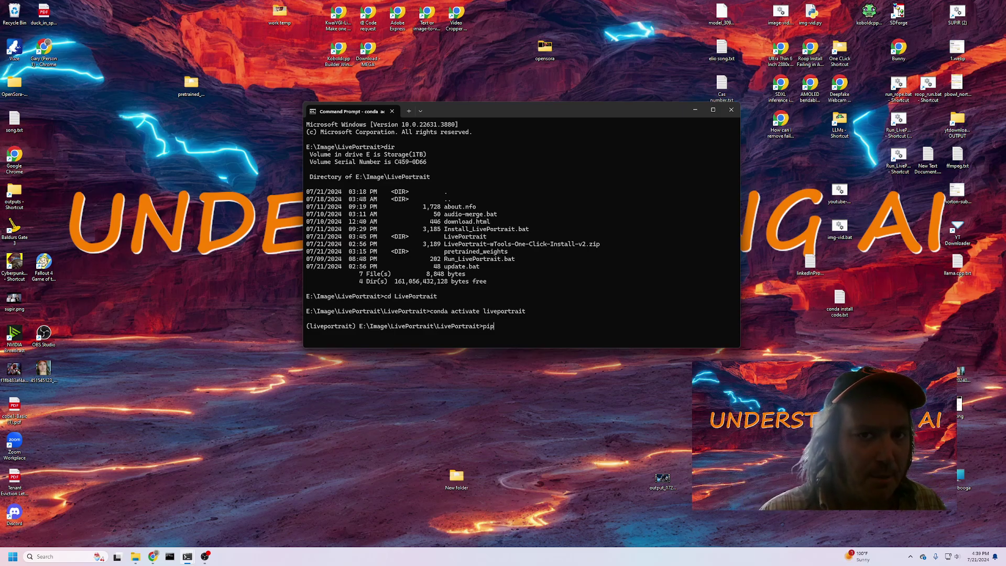
text(install)
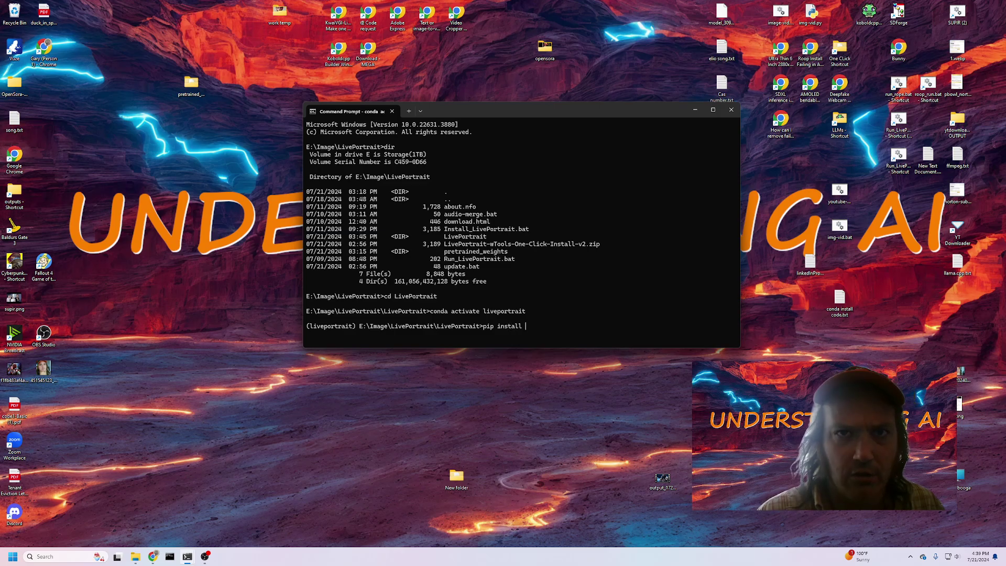
text( pykalman)
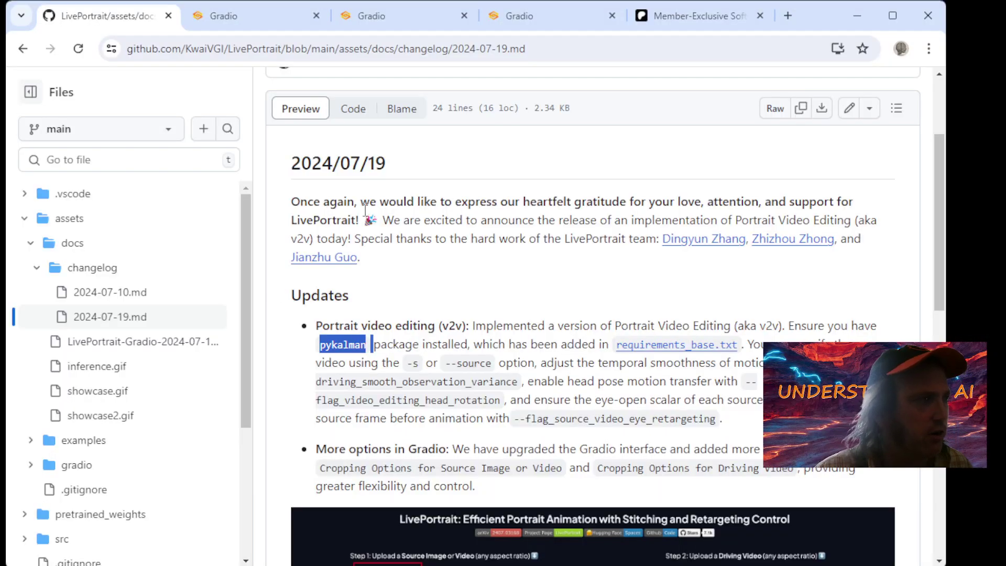
Switch to the Viking image and webcam session tab and scroll to its Animate results
click(236, 24)
scroll(411, 198, up, 10)
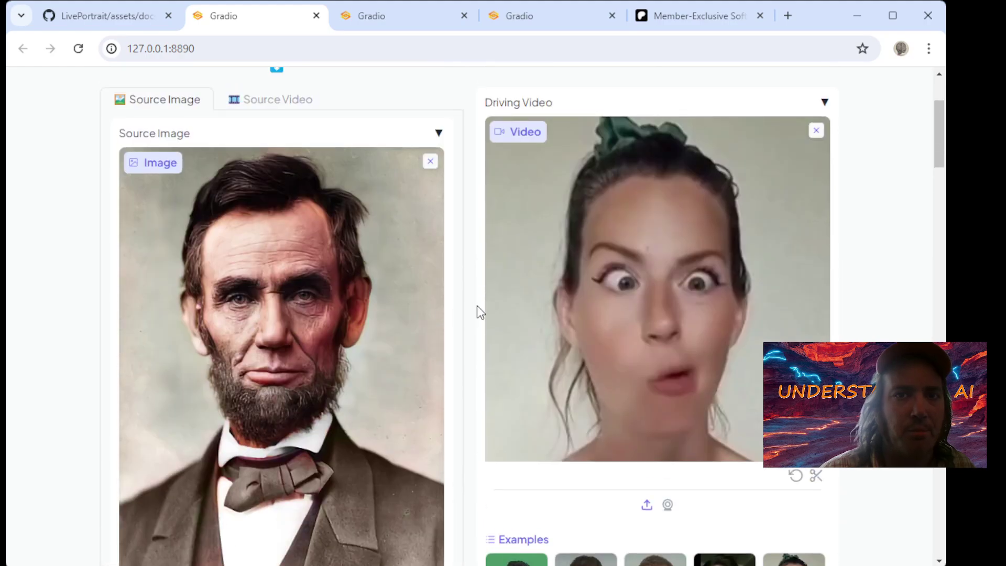
click(532, 8)
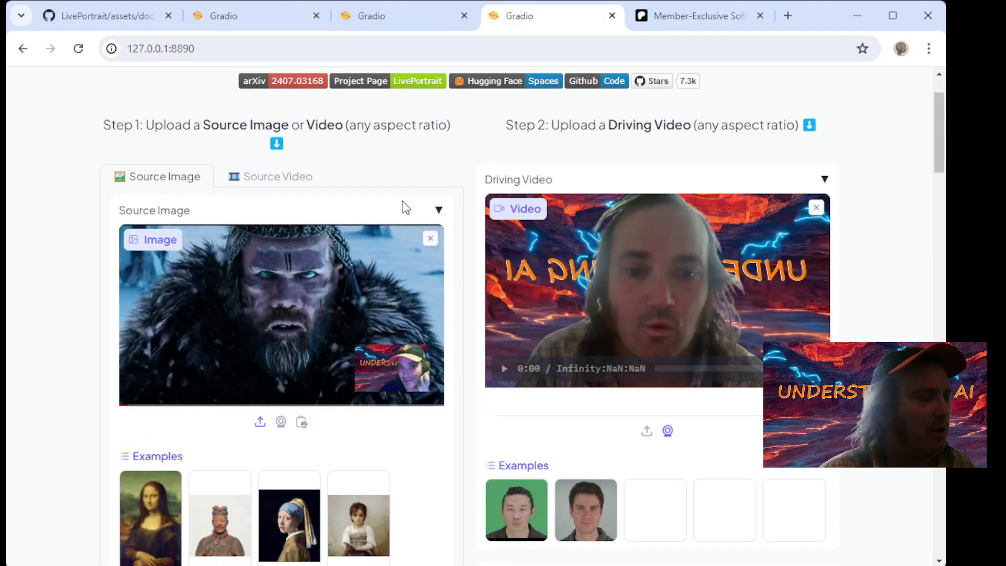
mouse_move(615, 296)
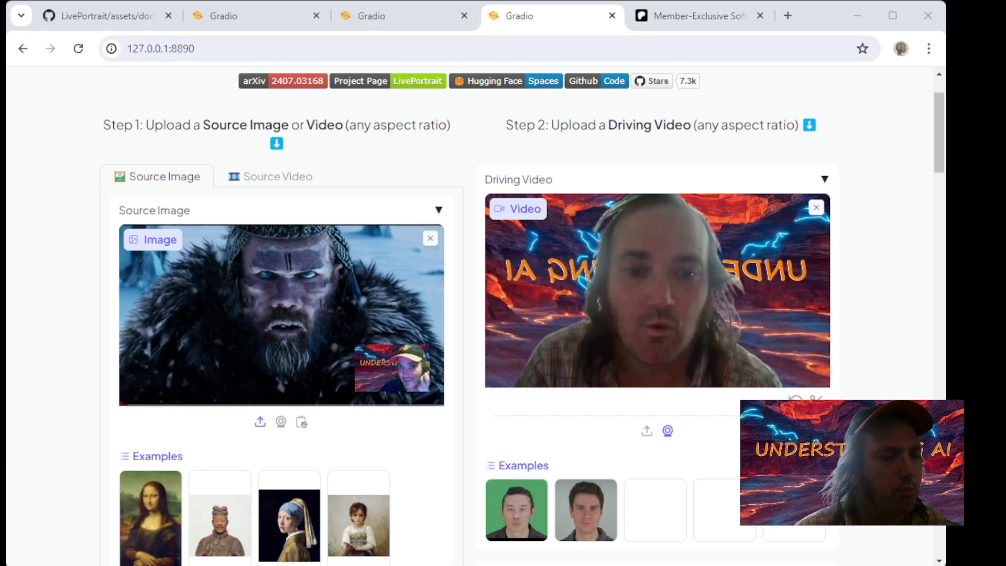
scroll(326, 396, down, 3)
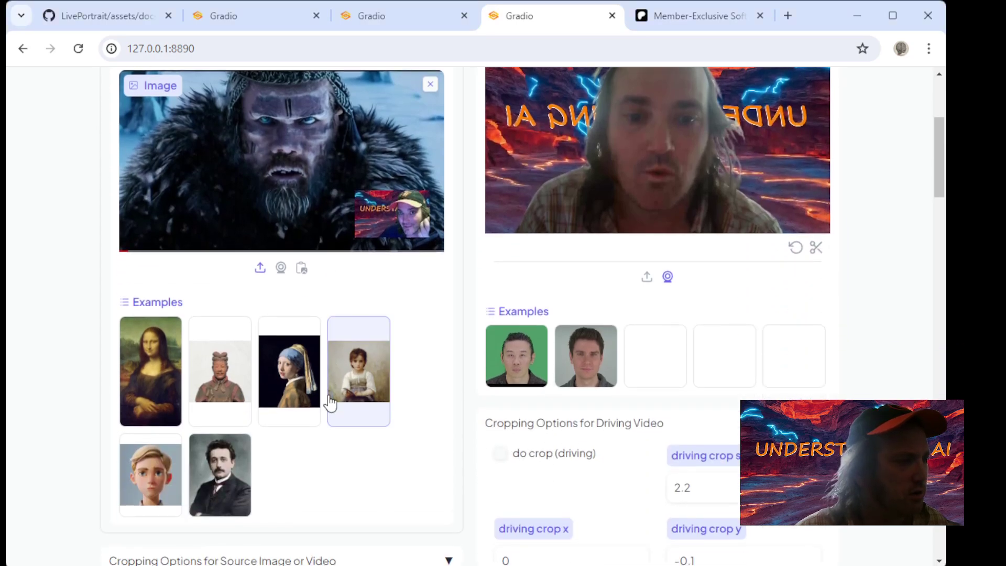
scroll(291, 284, up, 4)
scroll(291, 284, down, 9)
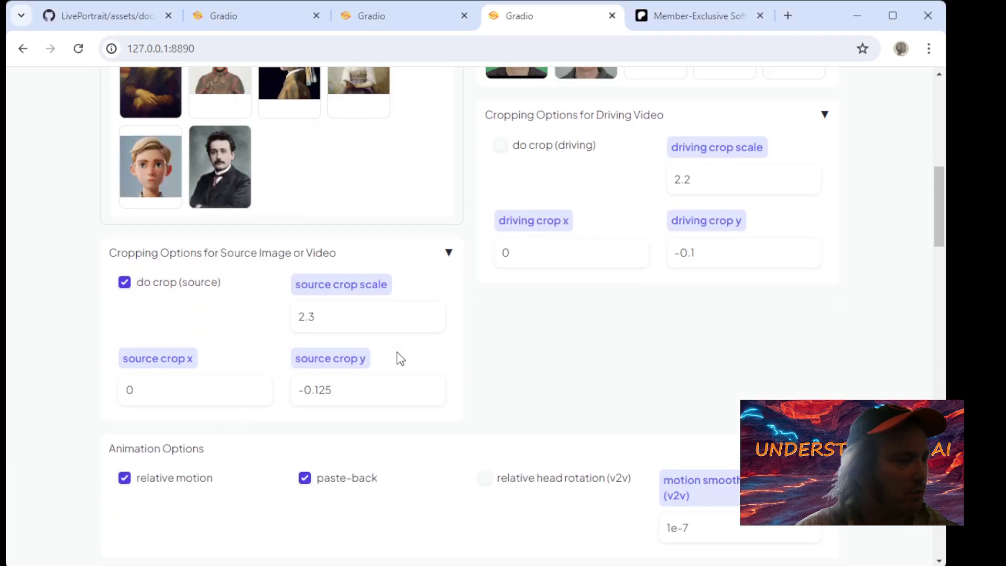
scroll(397, 357, up, 10)
scroll(598, 303, down, 2)
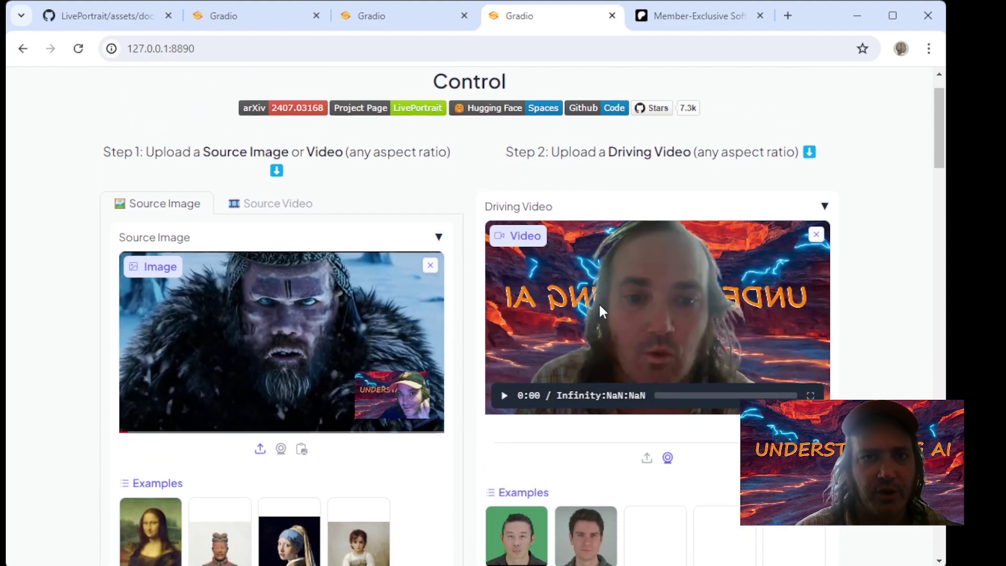
Replay the 7-second fur-clad warrior animation output and scroll to watch it
scroll(446, 245, down, 12)
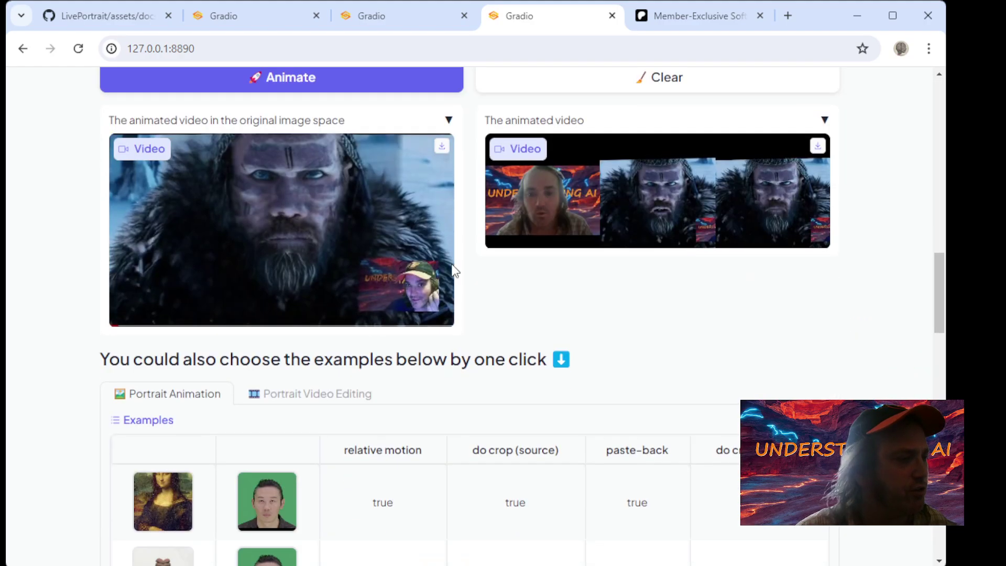
click(135, 310)
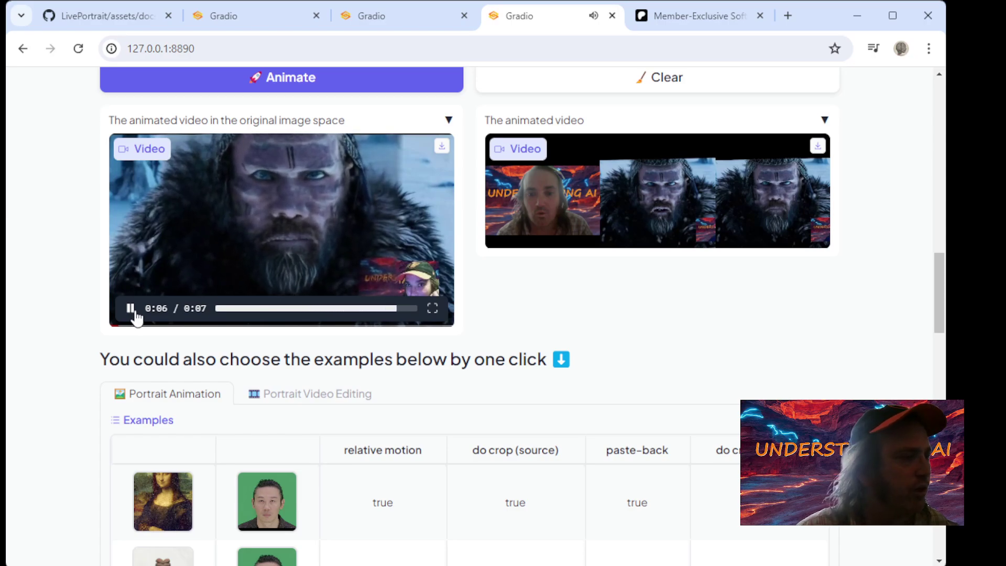
scroll(574, 332, up, 6)
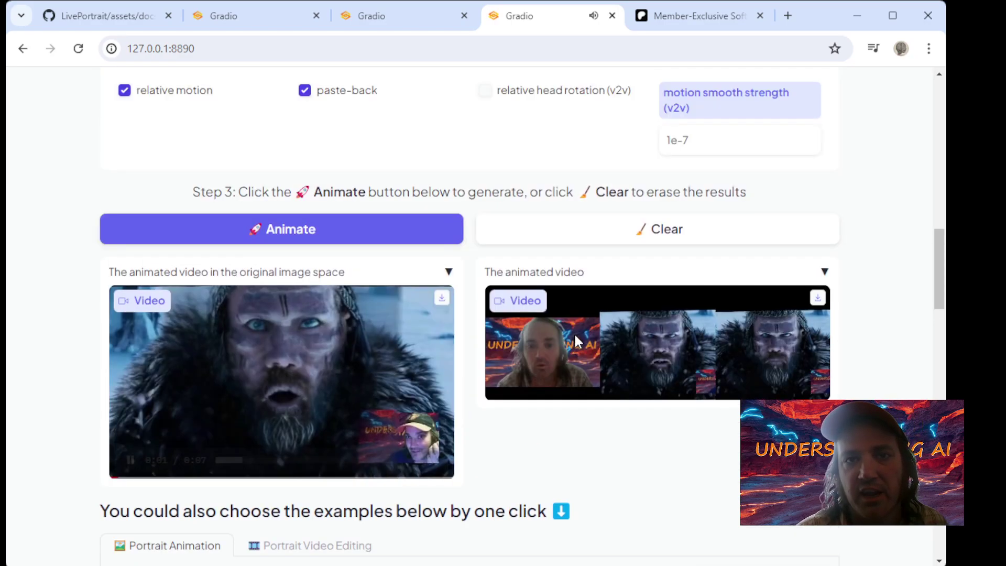
scroll(288, 382, down, 5)
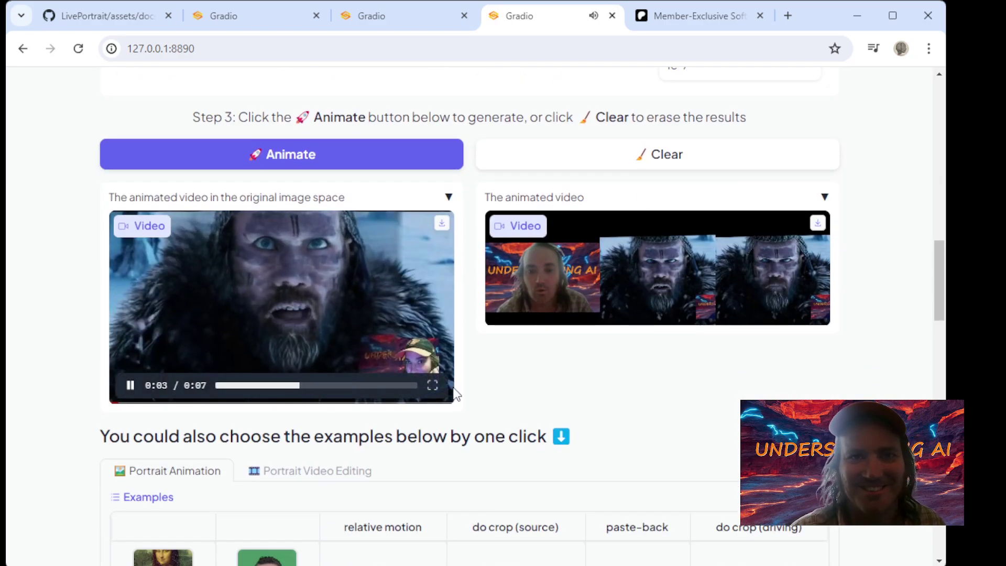